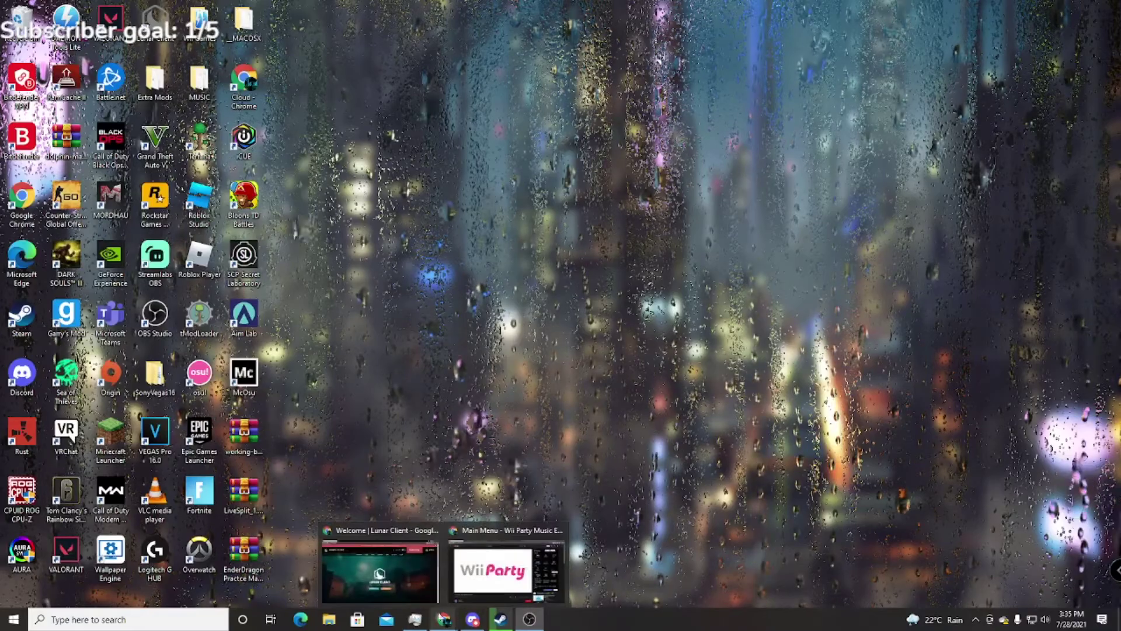
- Restore the Chrome window showing the 'Welcome | Lunar Client' page from the taskbar
left_click(411, 578)
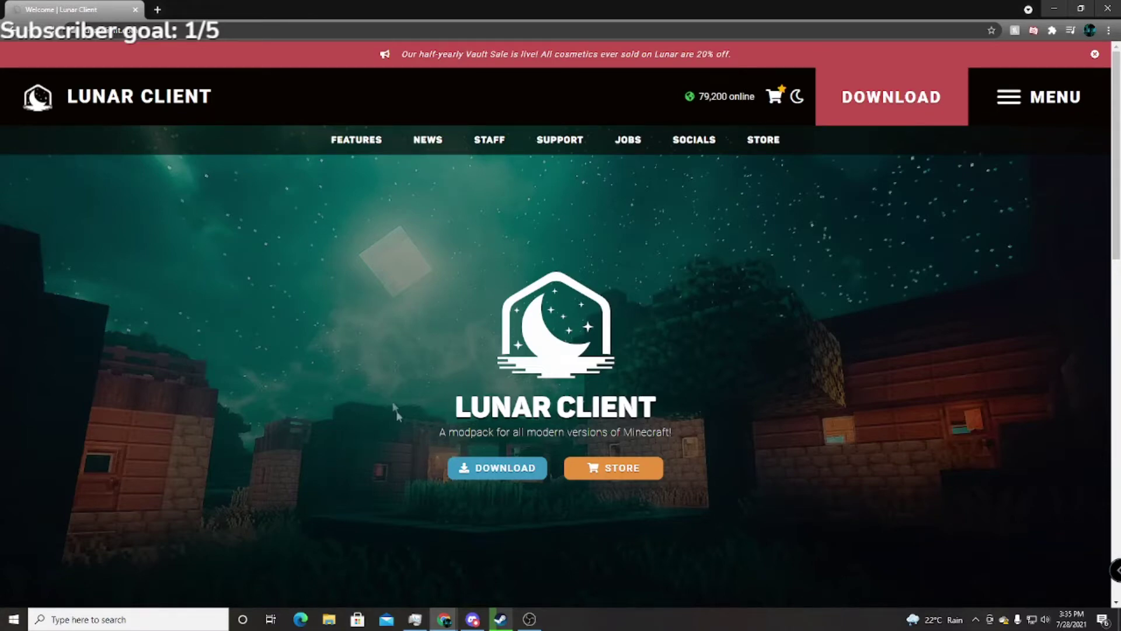
scroll(396, 411, "down", 2)
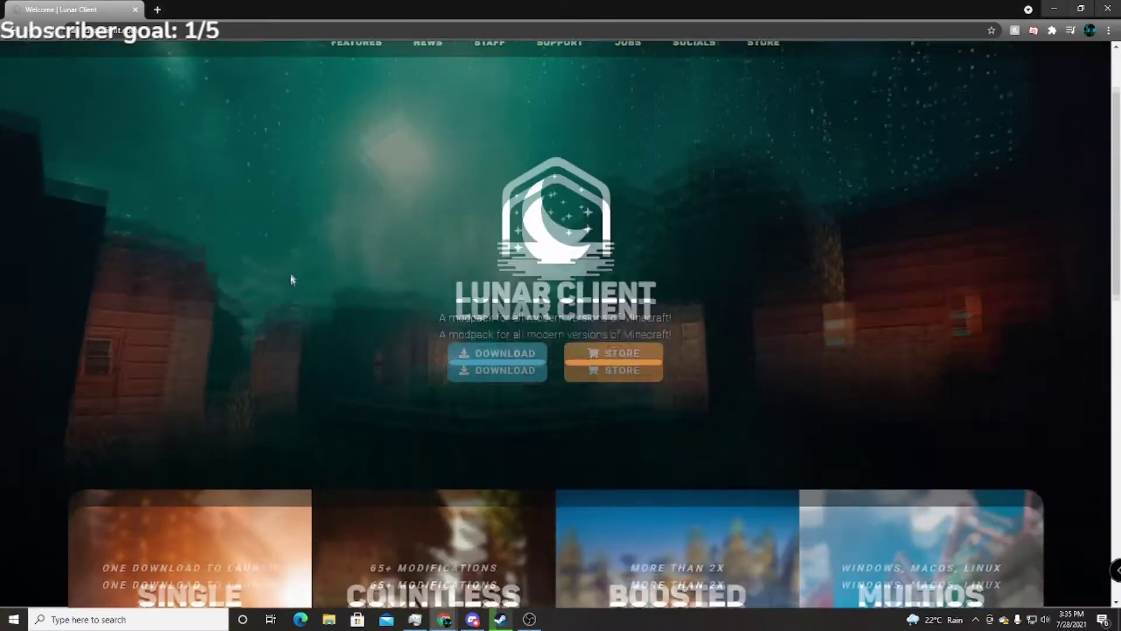
scroll(270, 262, "down", 1)
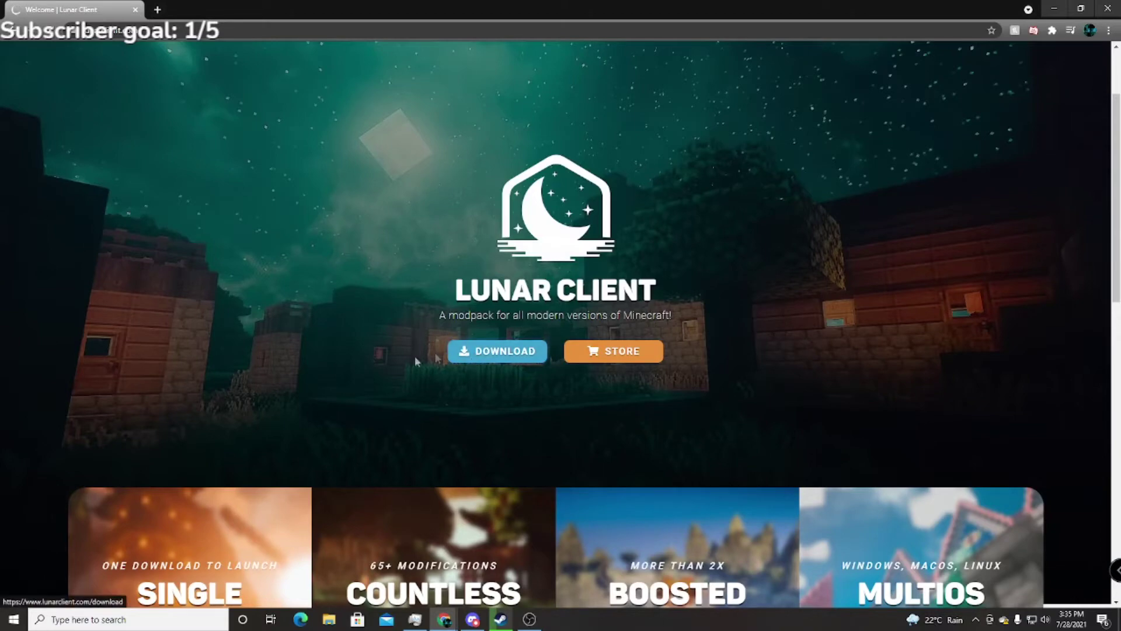
scroll(355, 418, "down", 2)
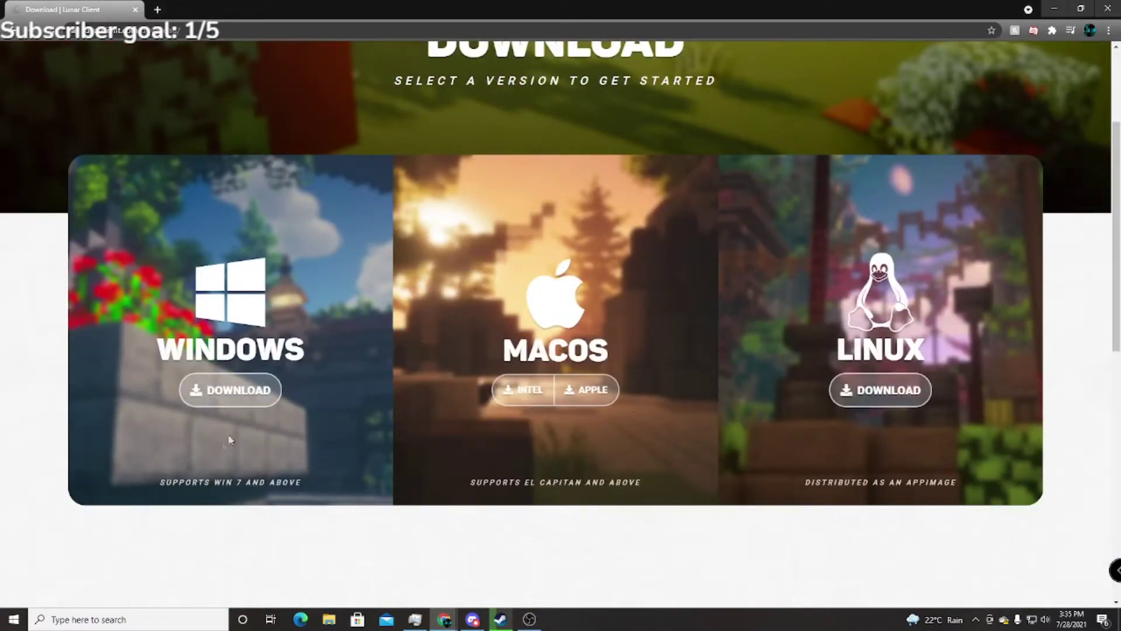
- Download the Windows Lunar Client installer, then close Chrome
left_click(236, 390)
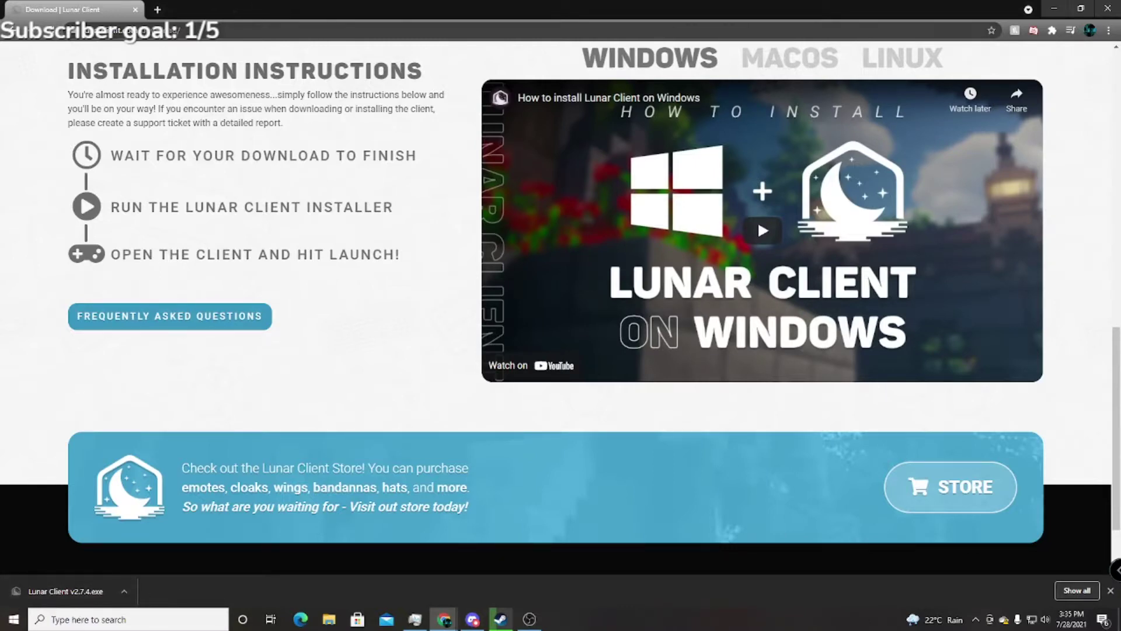
left_click(135, 10)
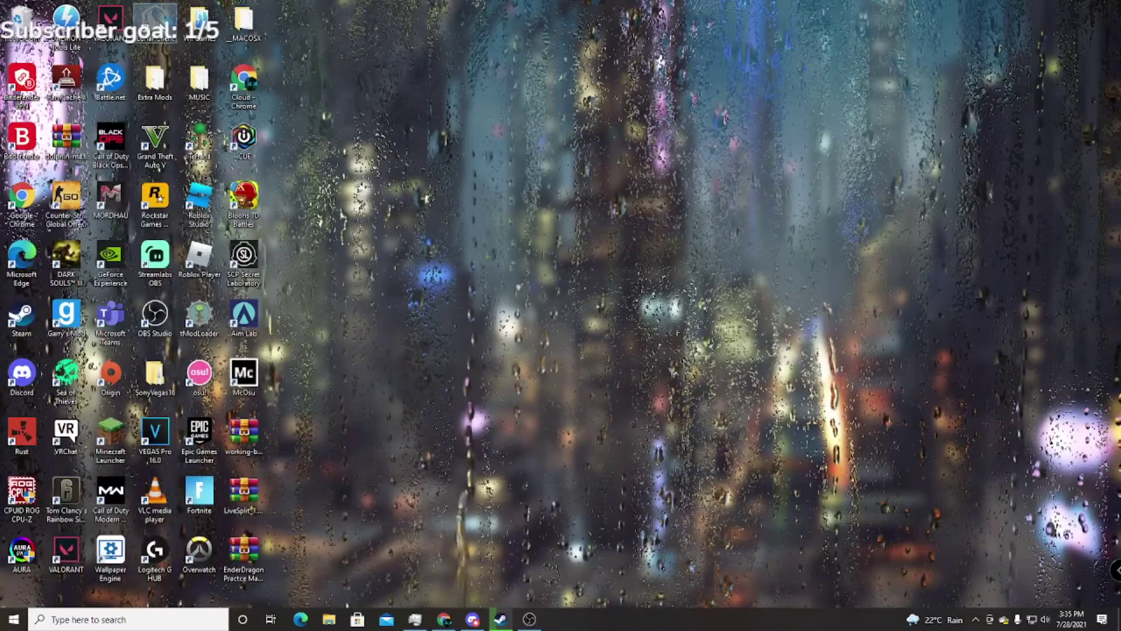
double_click(156, 27)
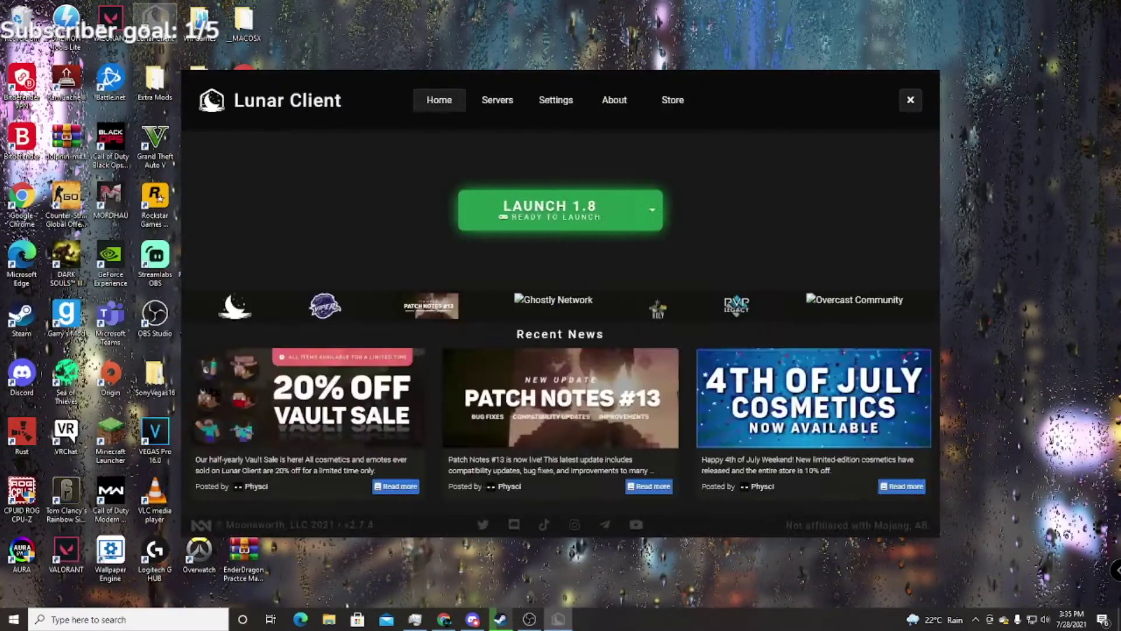
left_click_drag(656, 100, 616, 113)
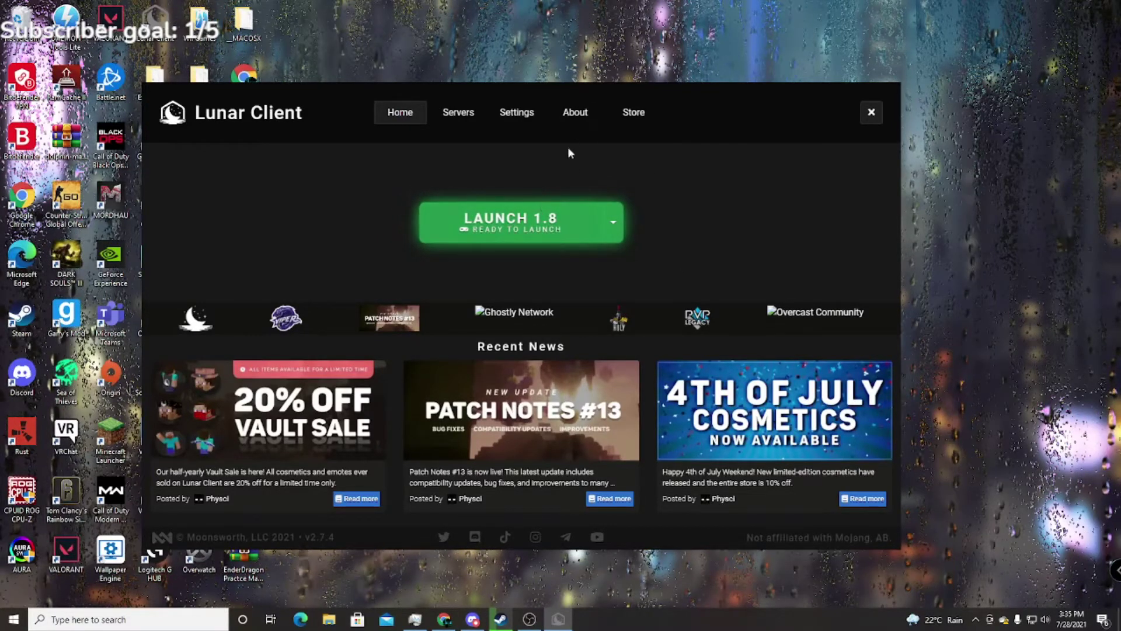
- Close the Lunar Client launcher and download the 22.34MB shamrock pack zip from MediaFire
left_click(871, 115)
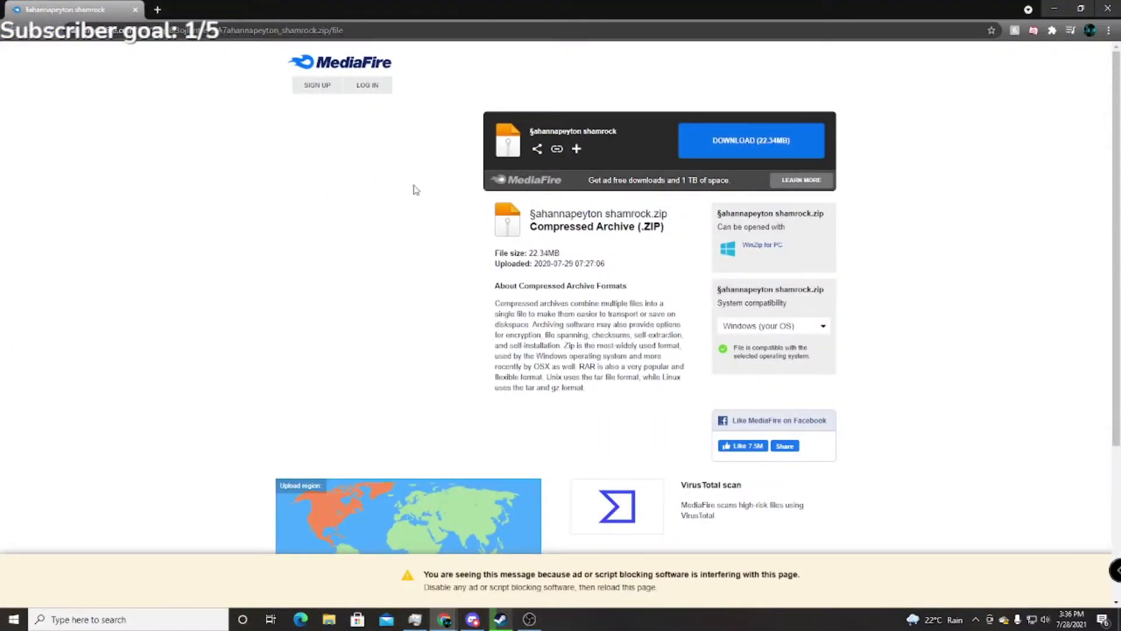
left_click(717, 144)
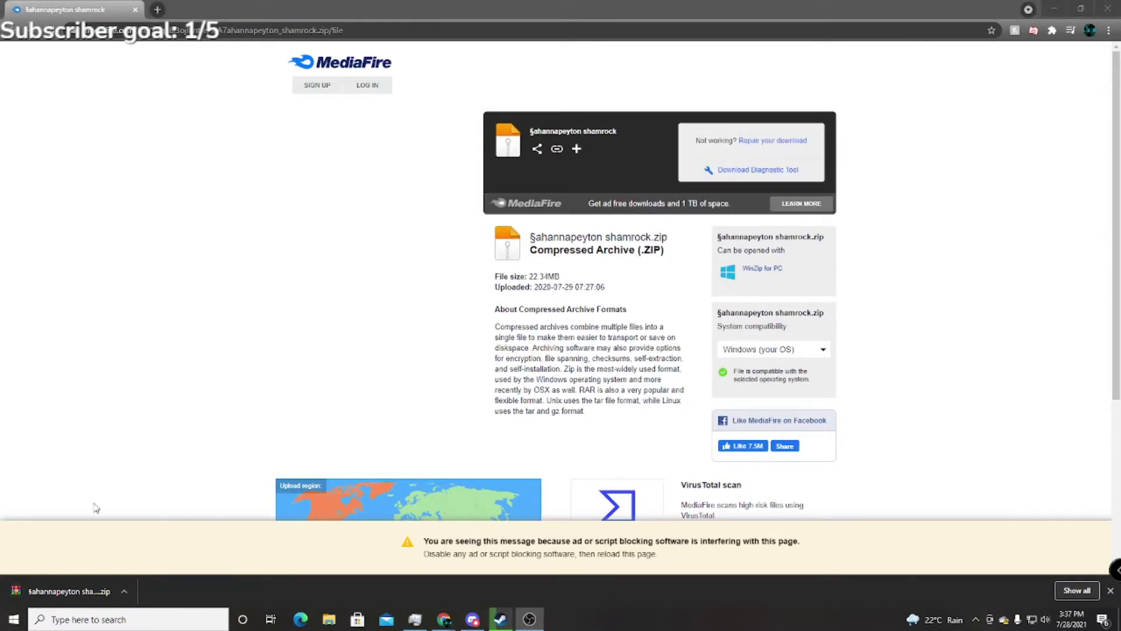
left_click(121, 591)
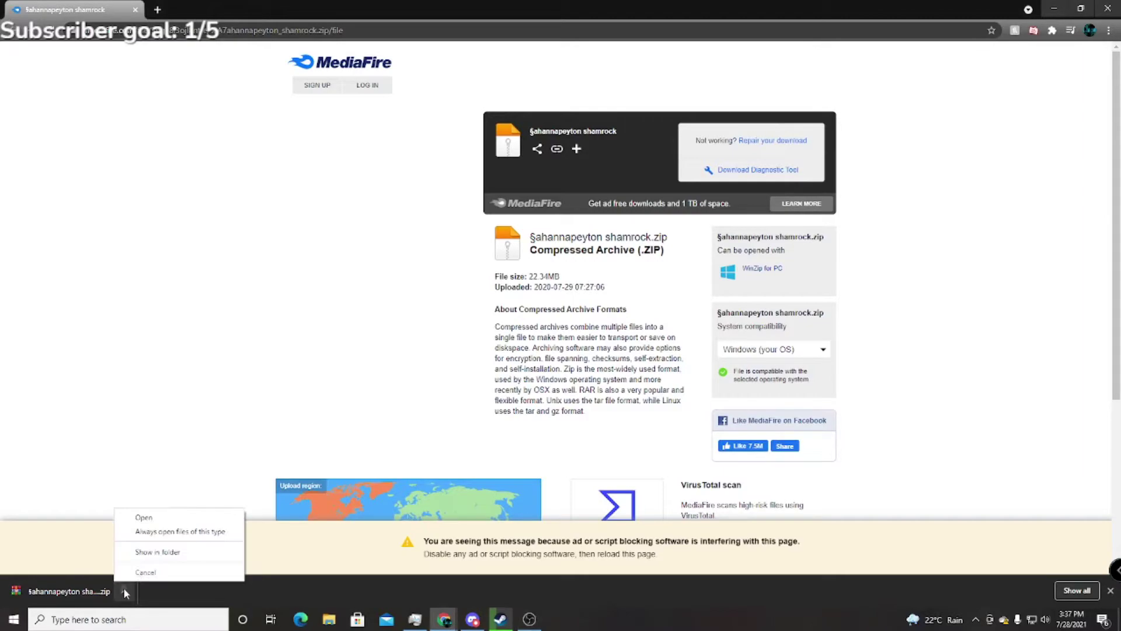
- Drag the downloaded shamrock pack zip from the Downloads folder onto the desktop
left_click(141, 552)
left_click(1061, 29)
left_click(1054, 8)
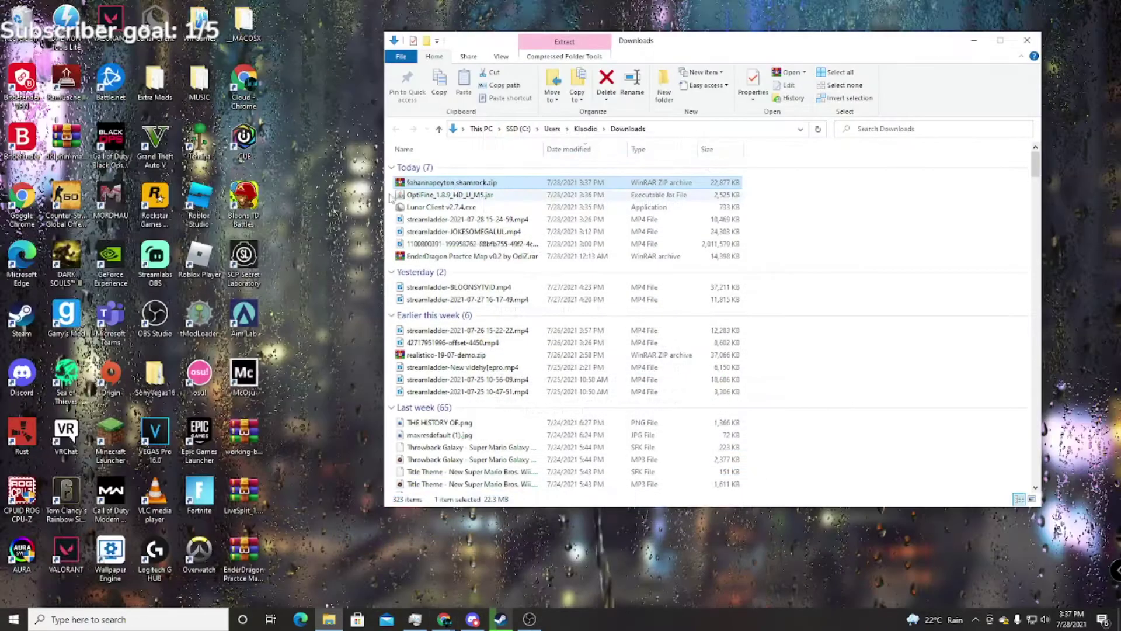
left_click_drag(451, 182, 376, 205)
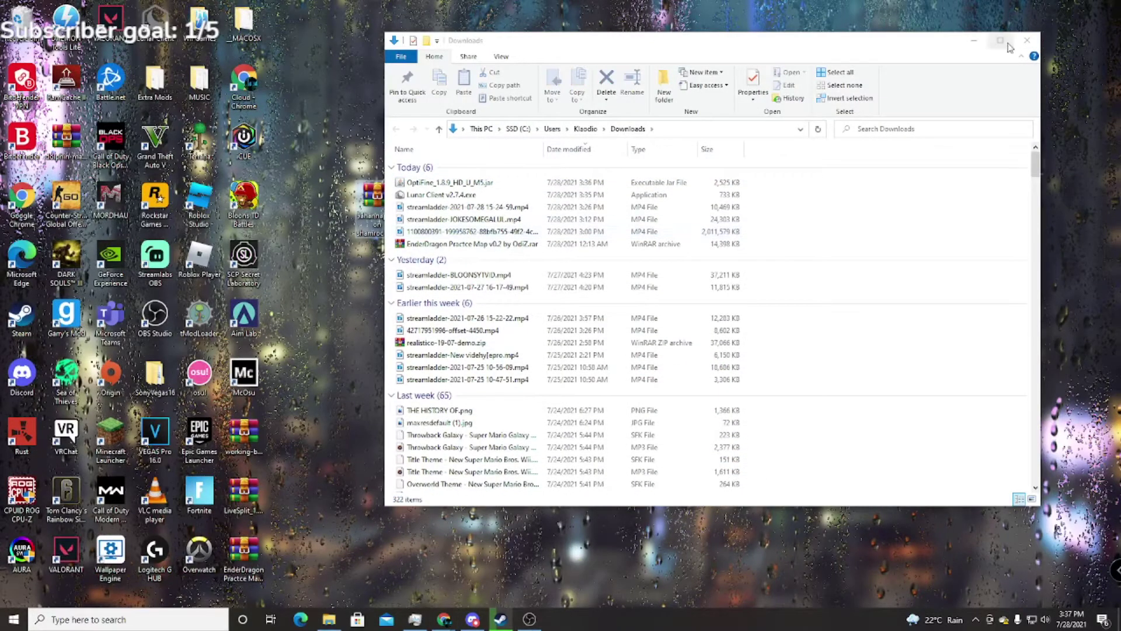
- Close Downloads and open the AppData Roaming folder through a %appdata% search
left_click(1027, 40)
left_click(212, 618)
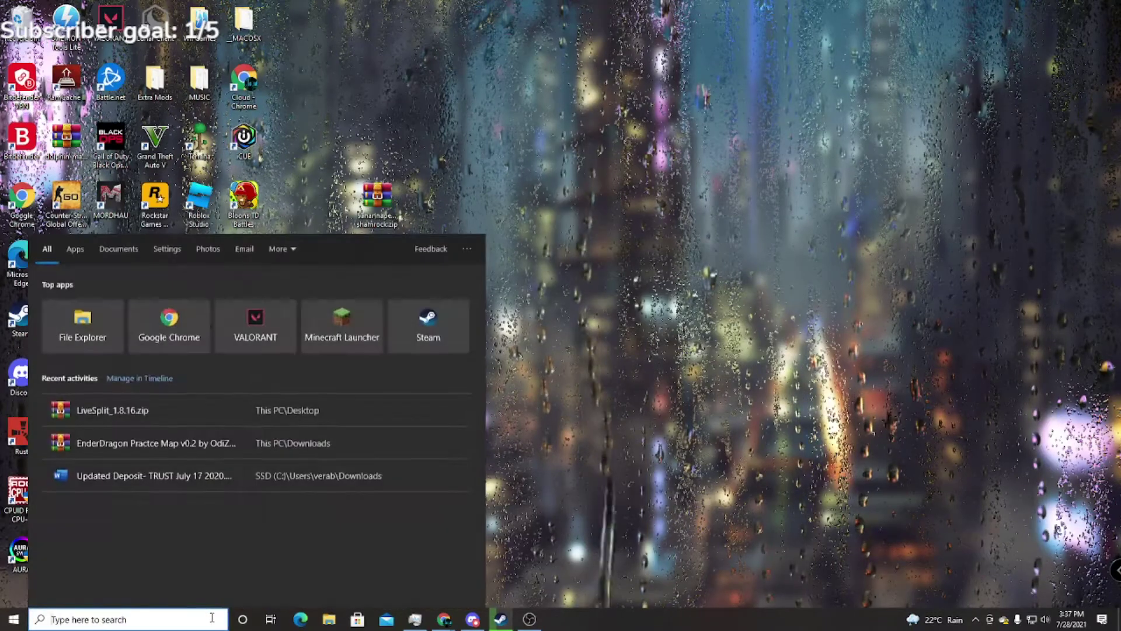
type("%ap")
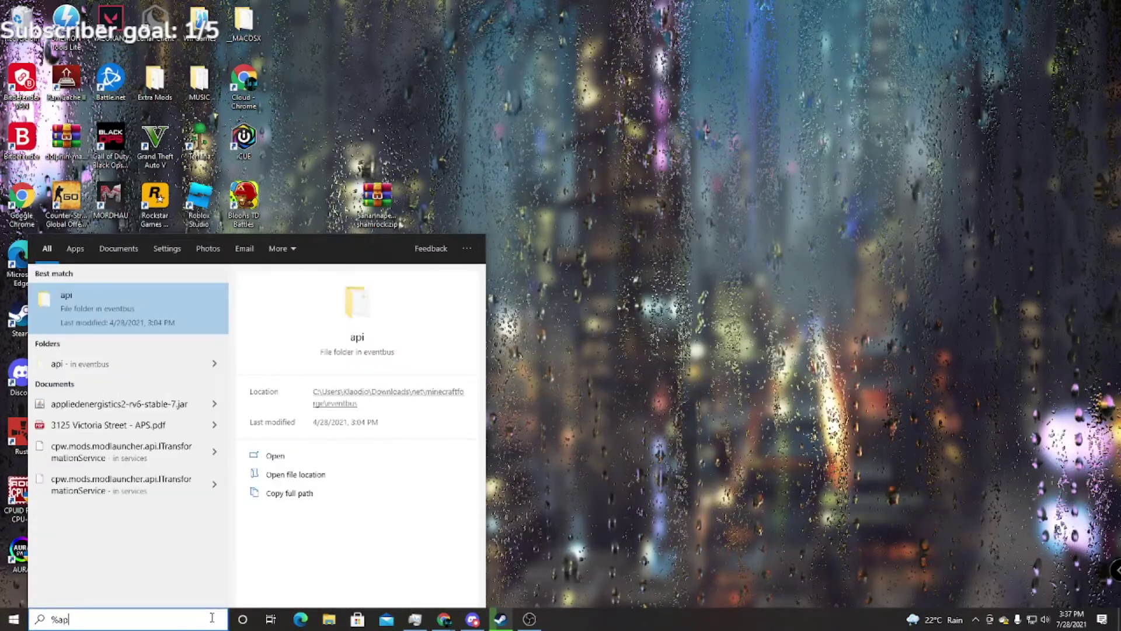
type("pdata")
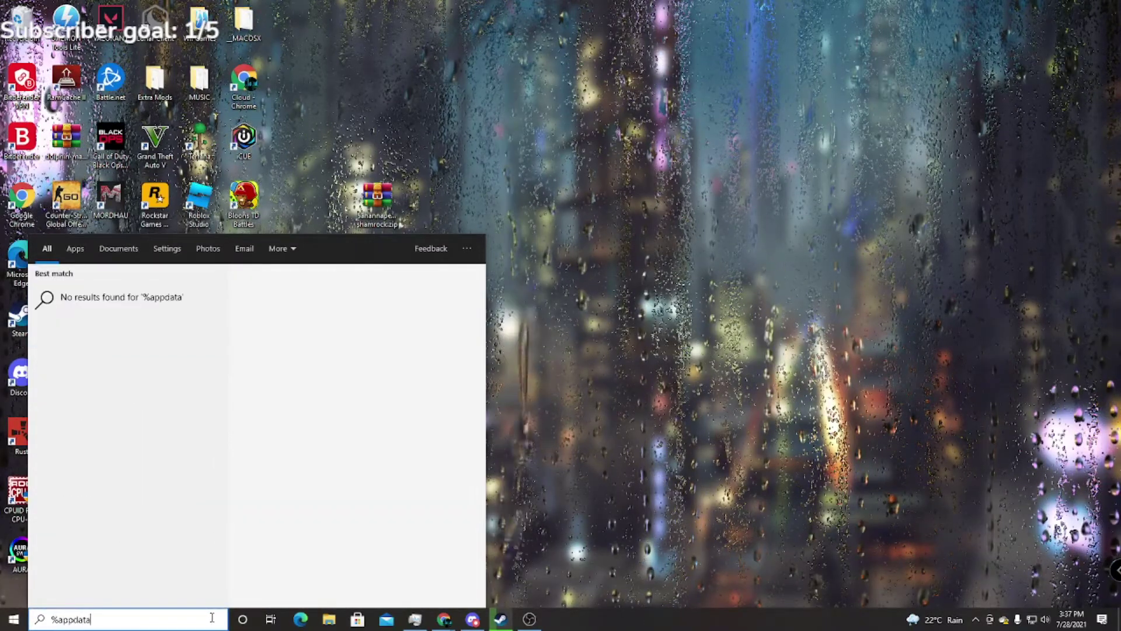
type("%")
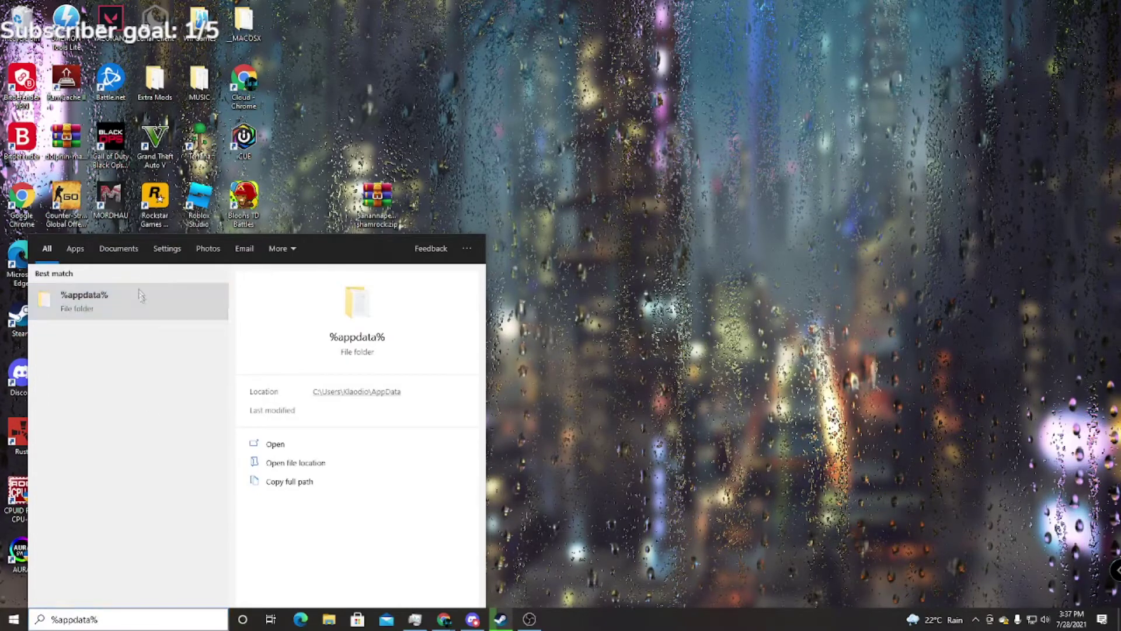
left_click(143, 299)
- Drag the shamrock zip into .minecraft\resourcepacks, then close File Explorer
double_click(423, 167)
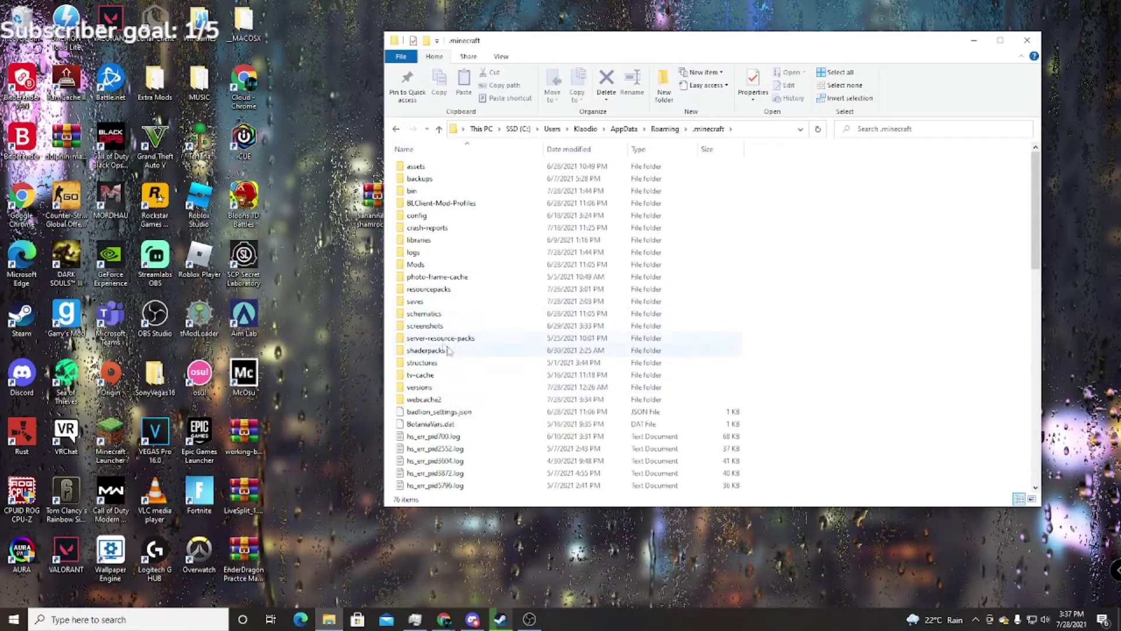
left_click(445, 294)
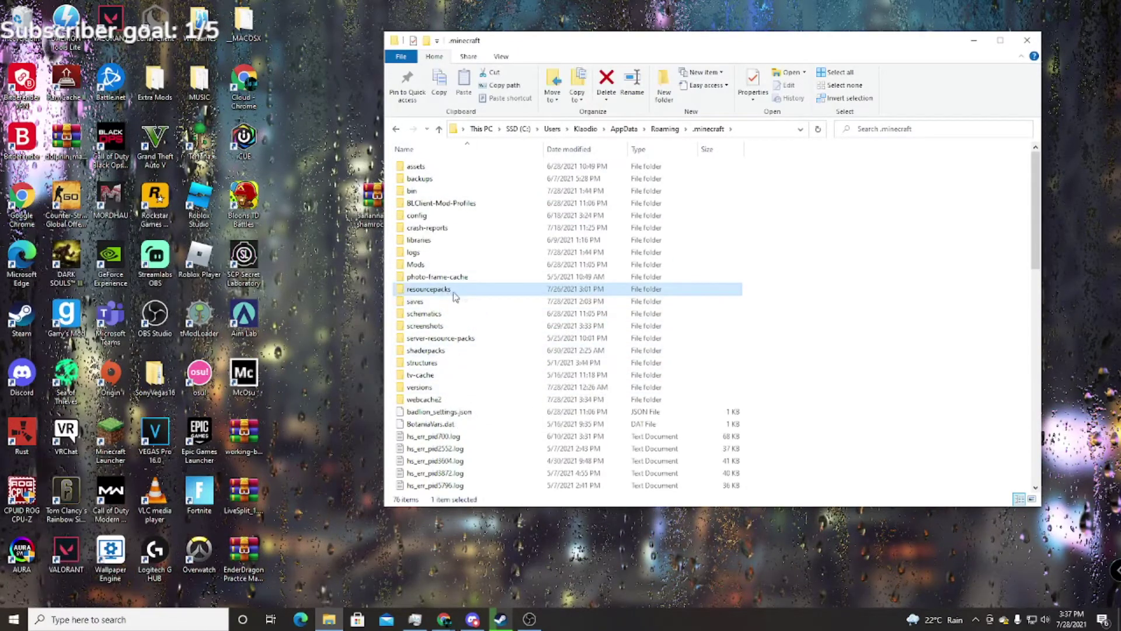
double_click(451, 295)
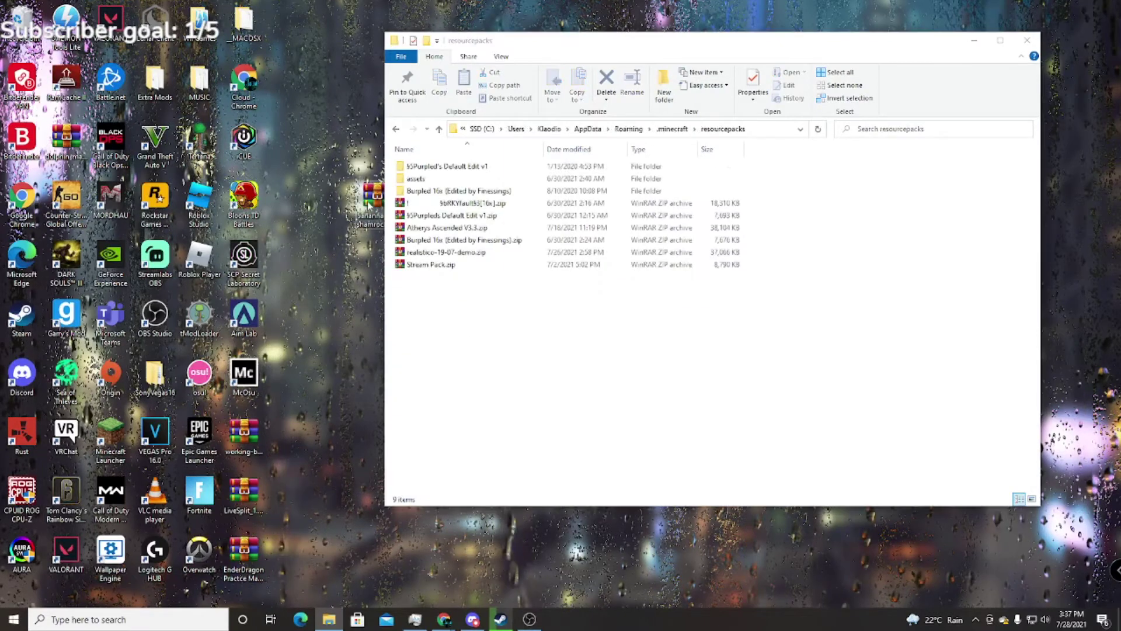
left_click_drag(443, 364, 464, 363)
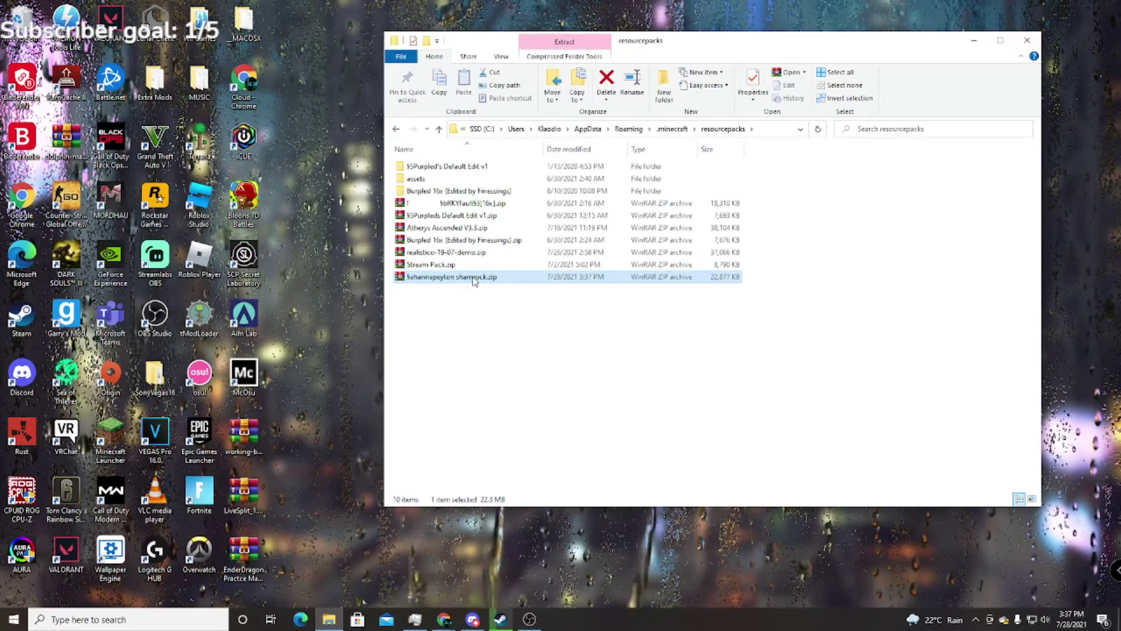
left_click(1031, 43)
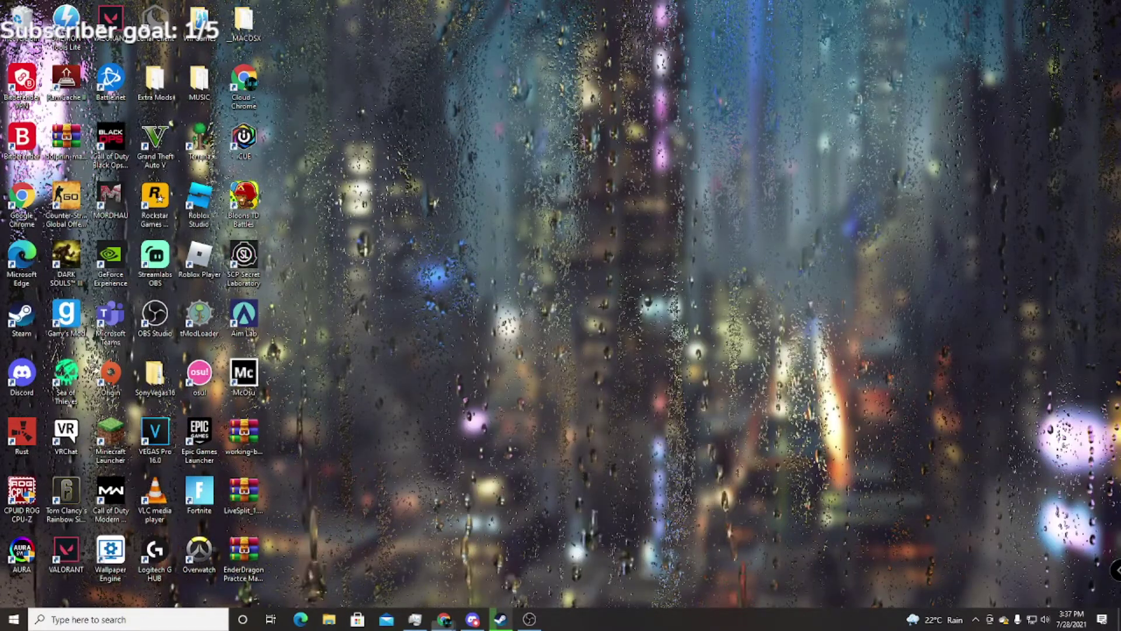
- Bring back the Sildur's Shaders page in Chrome, showing its installation instructions
left_click(443, 618)
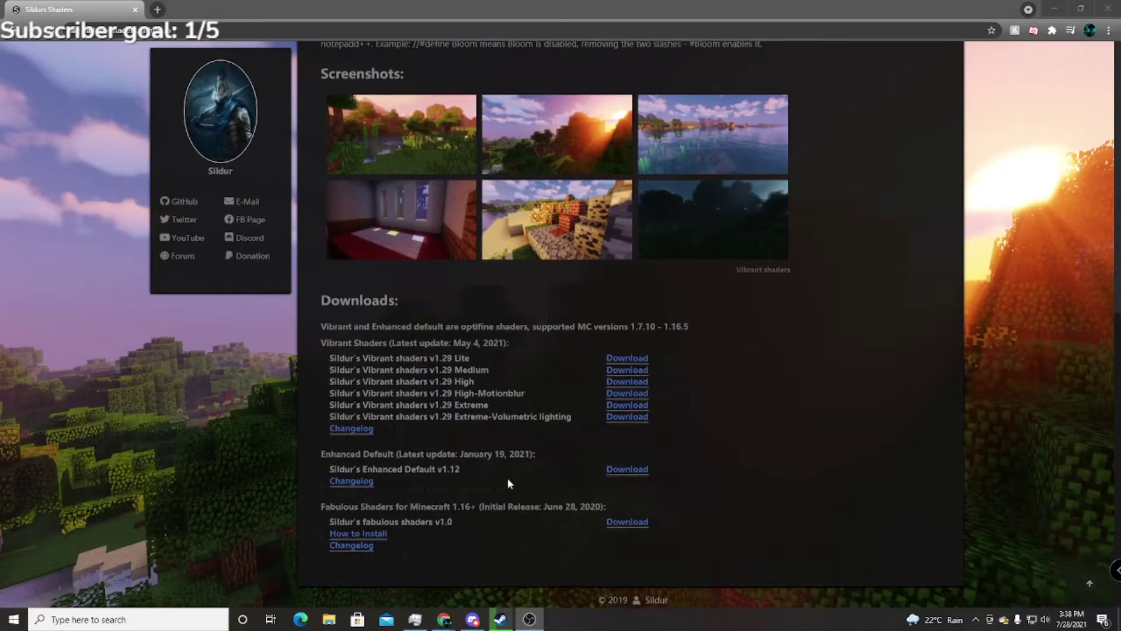
scroll(507, 478, "up", 3)
scroll(507, 477, "up", 3)
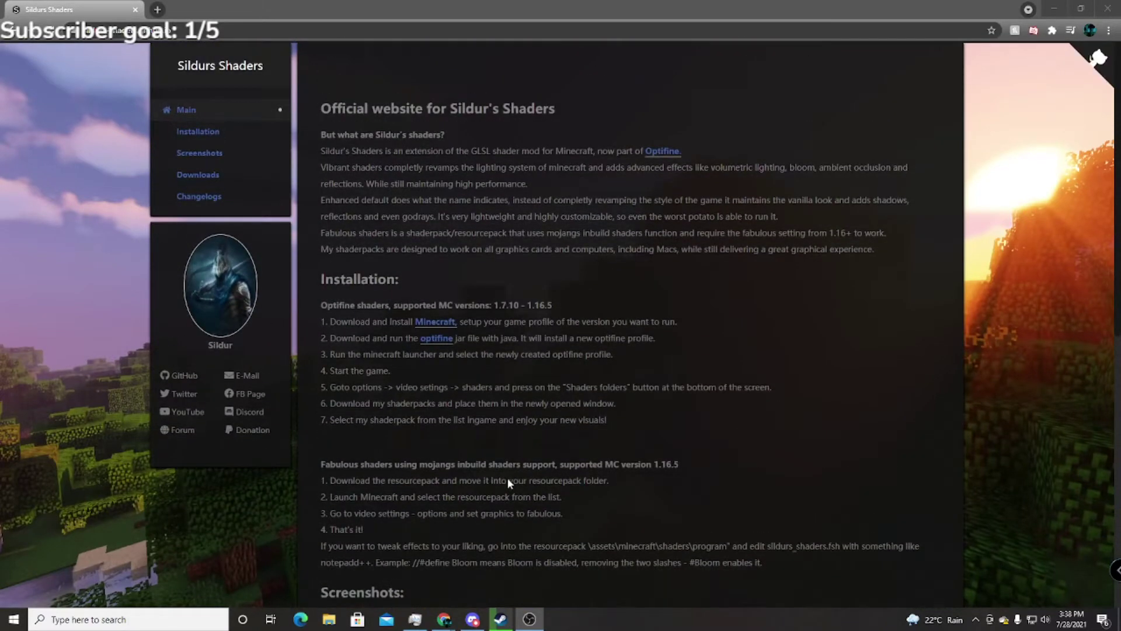
- Close the Sildur's Shaders page, cancel the OptiFine 1.8.9 HD U M5 installer, and close Chrome
left_click(1105, 8)
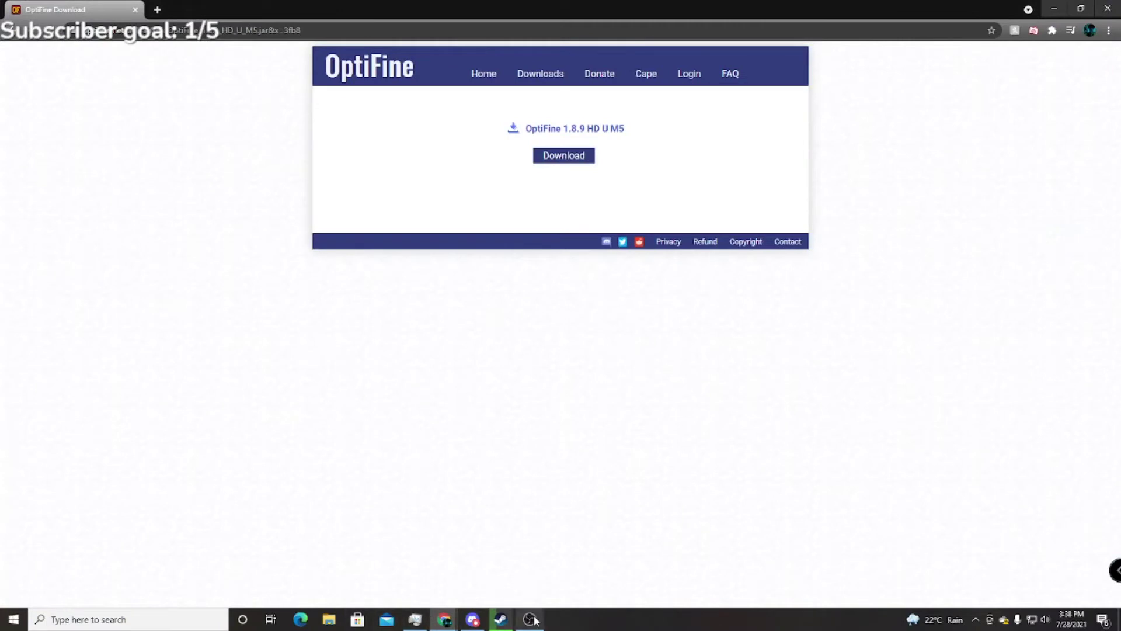
left_click(532, 619)
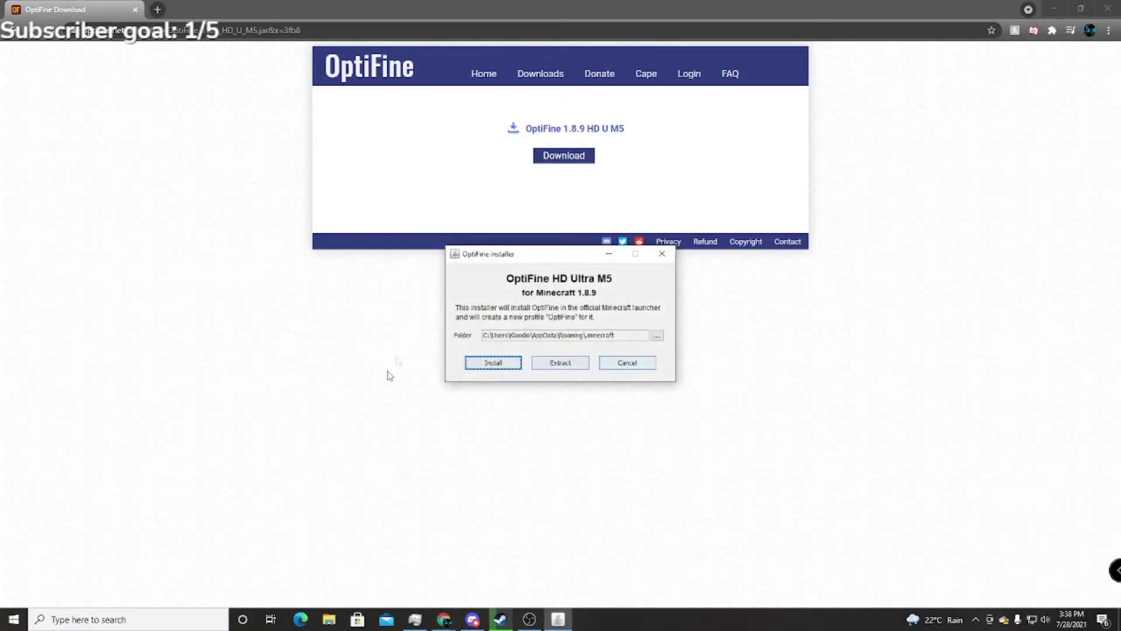
left_click(628, 363)
left_click(1053, 8)
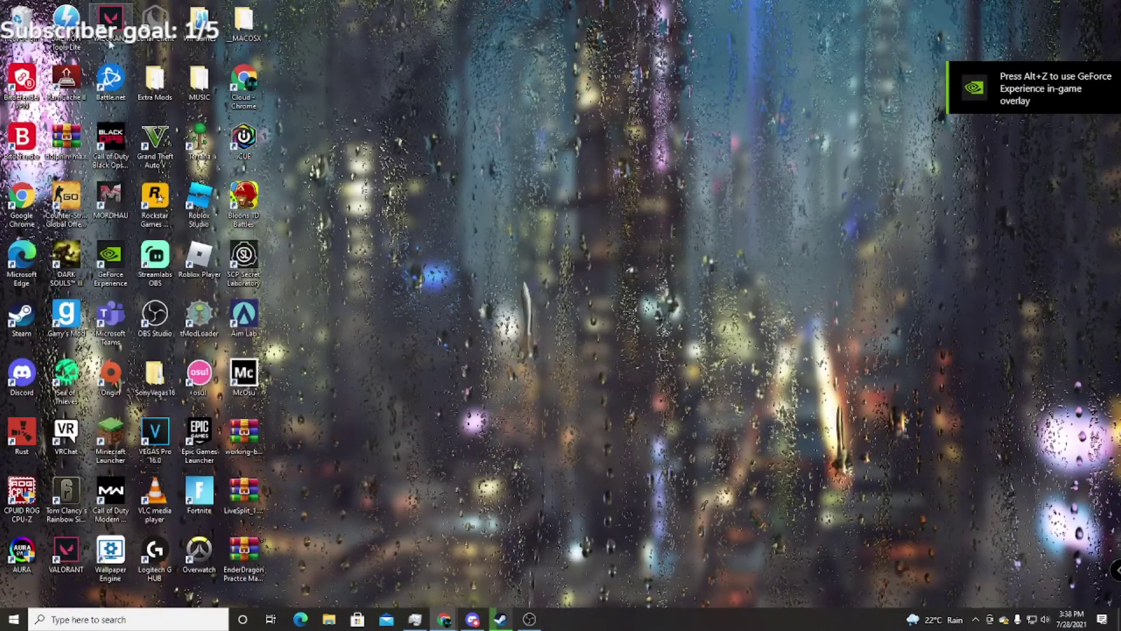
double_click(111, 434)
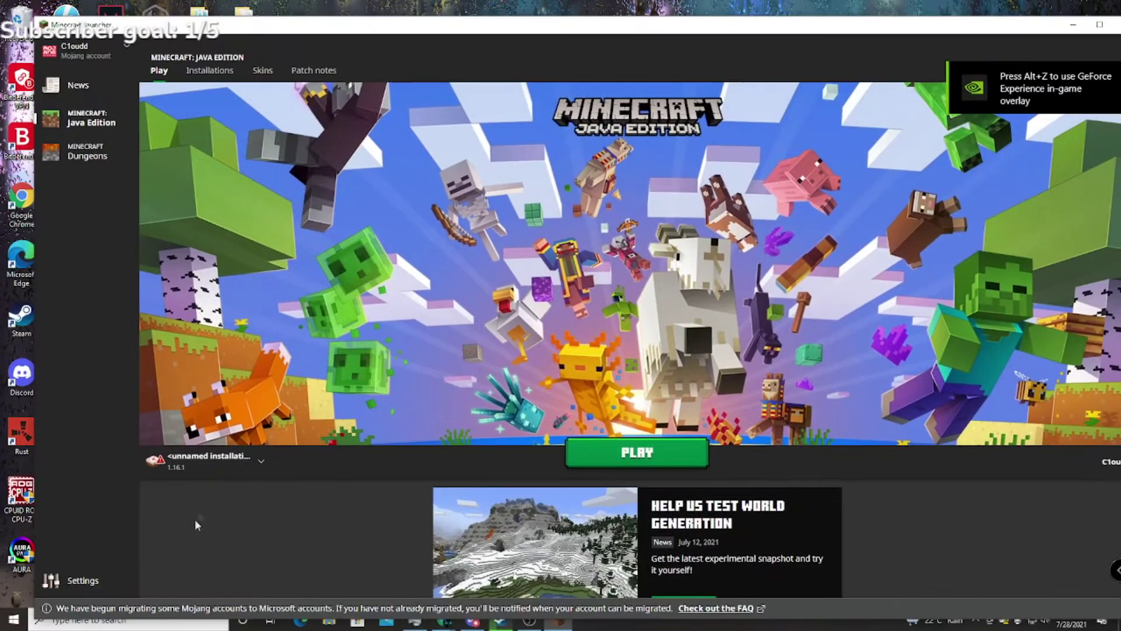
left_click(231, 461)
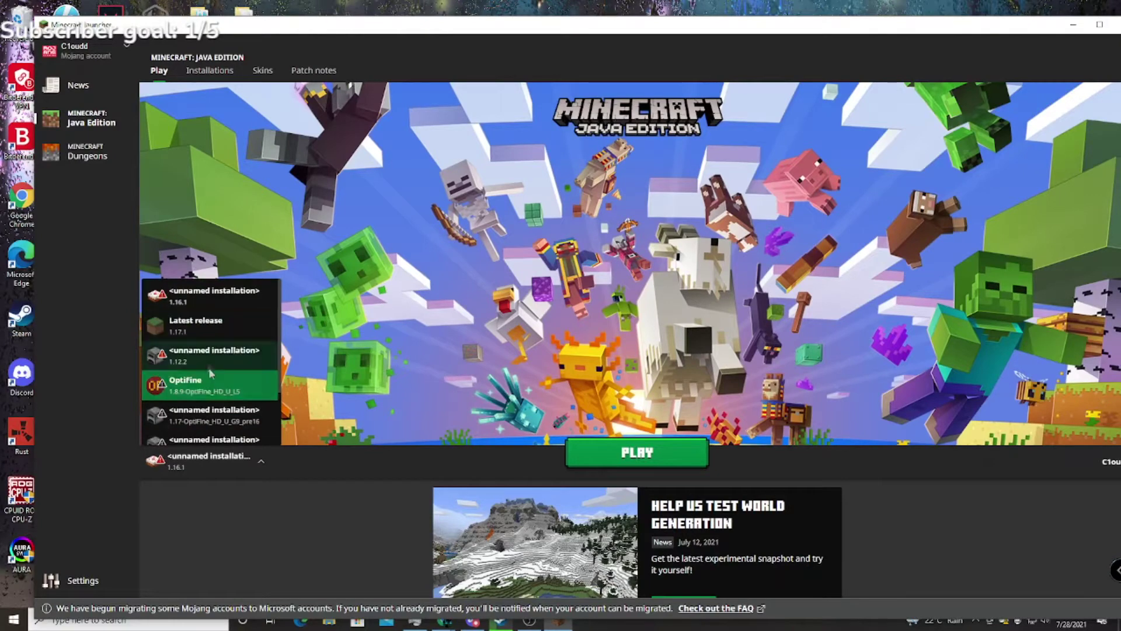
left_click(214, 73)
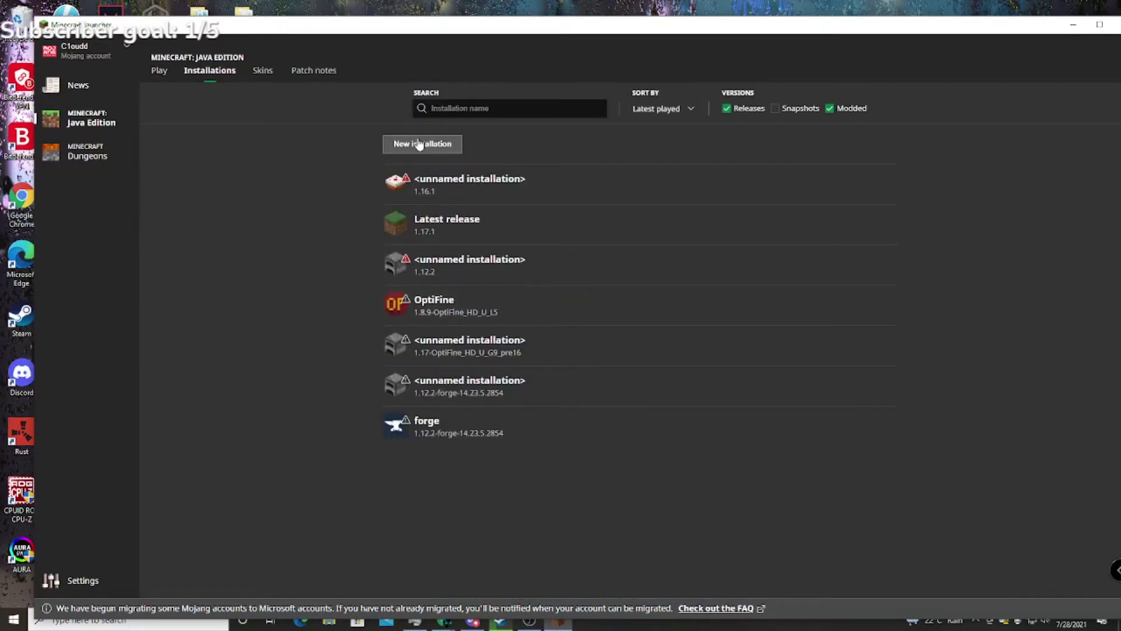
left_click(419, 145)
left_click(524, 199)
scroll(546, 262, "down", 5)
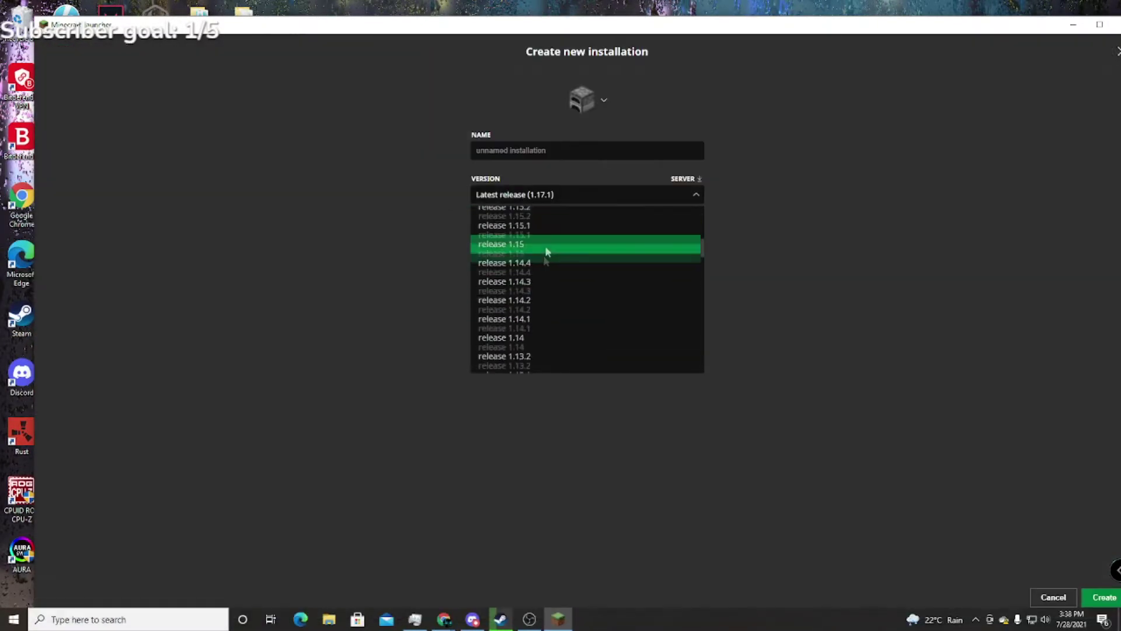
scroll(545, 255, "up", 3)
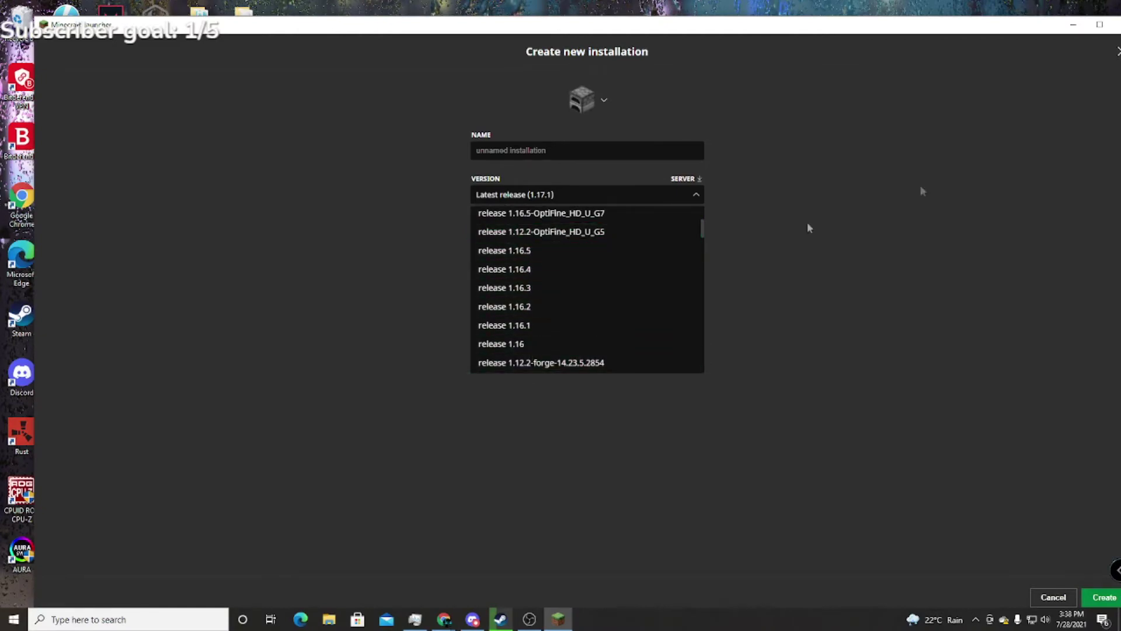
left_click(985, 20)
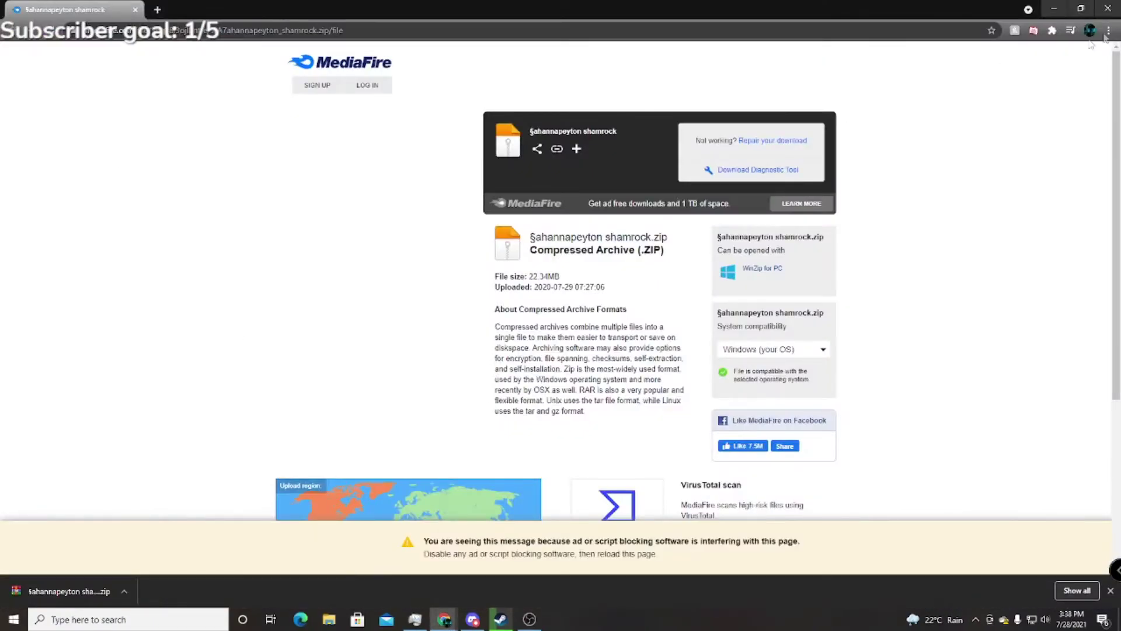
- Close the MediaFire window and launch Lunar Client 1.8.9 into Minecraft's Options screen
left_click(1107, 7)
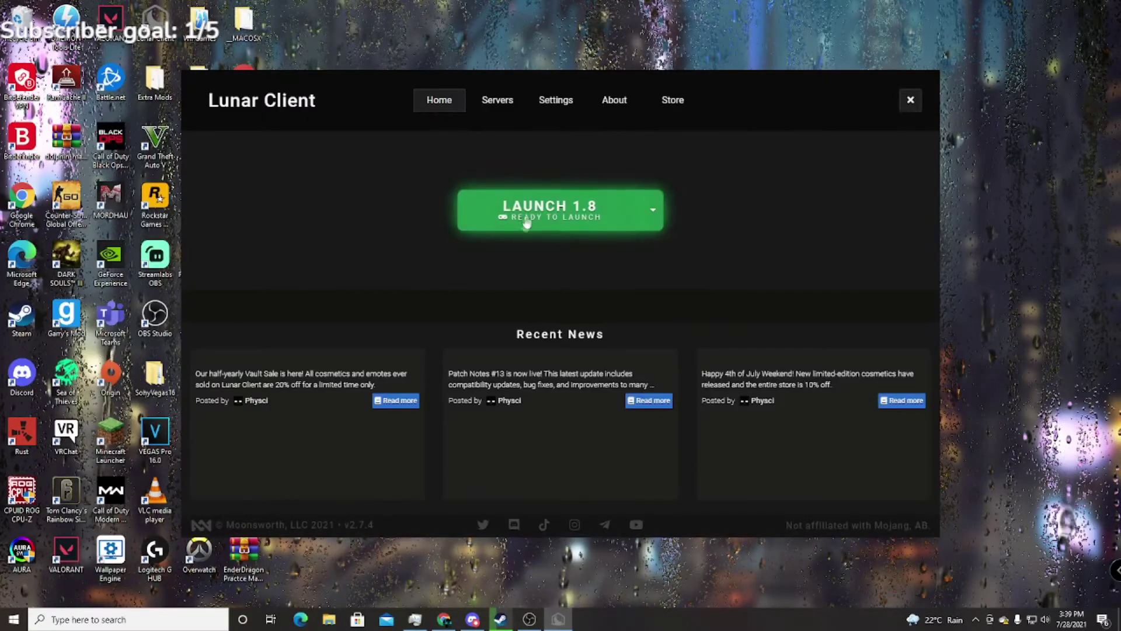
left_click(525, 224)
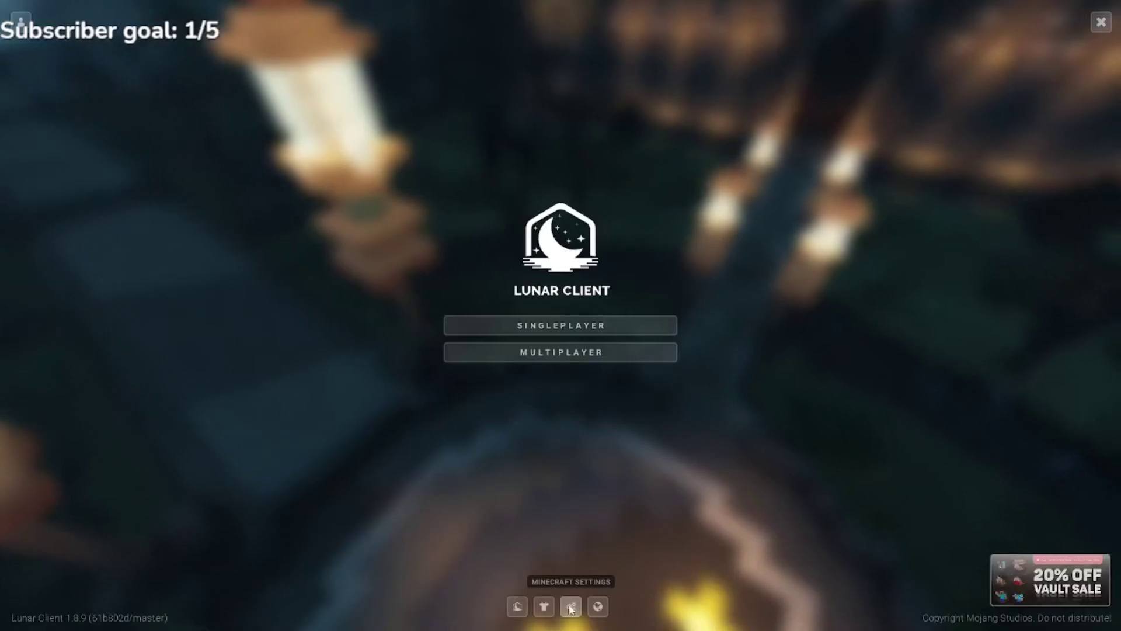
left_click(571, 606)
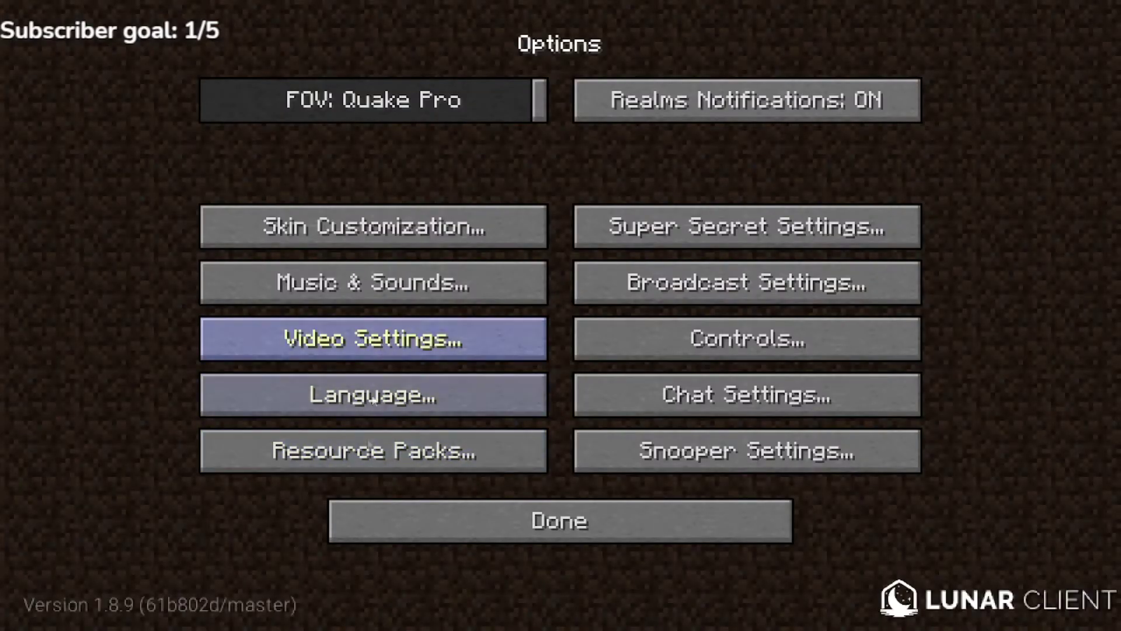
- Move hannapeyton shamrock.zip into the Selected resource packs and confirm with Done
left_click(380, 451)
scroll(309, 342, "down", 5)
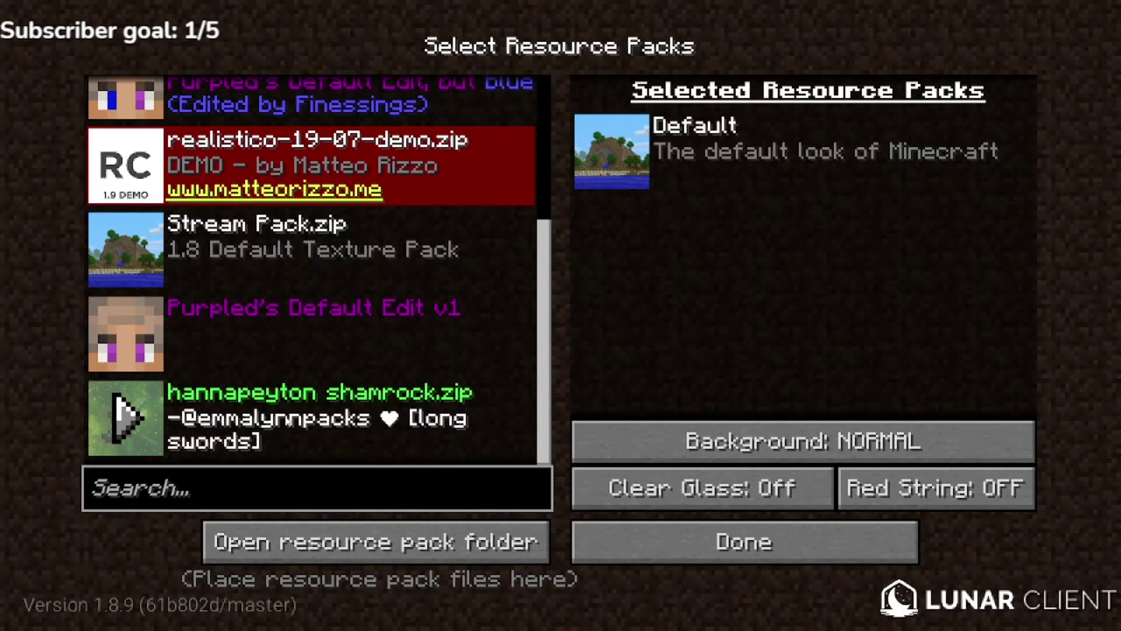
left_click(143, 421)
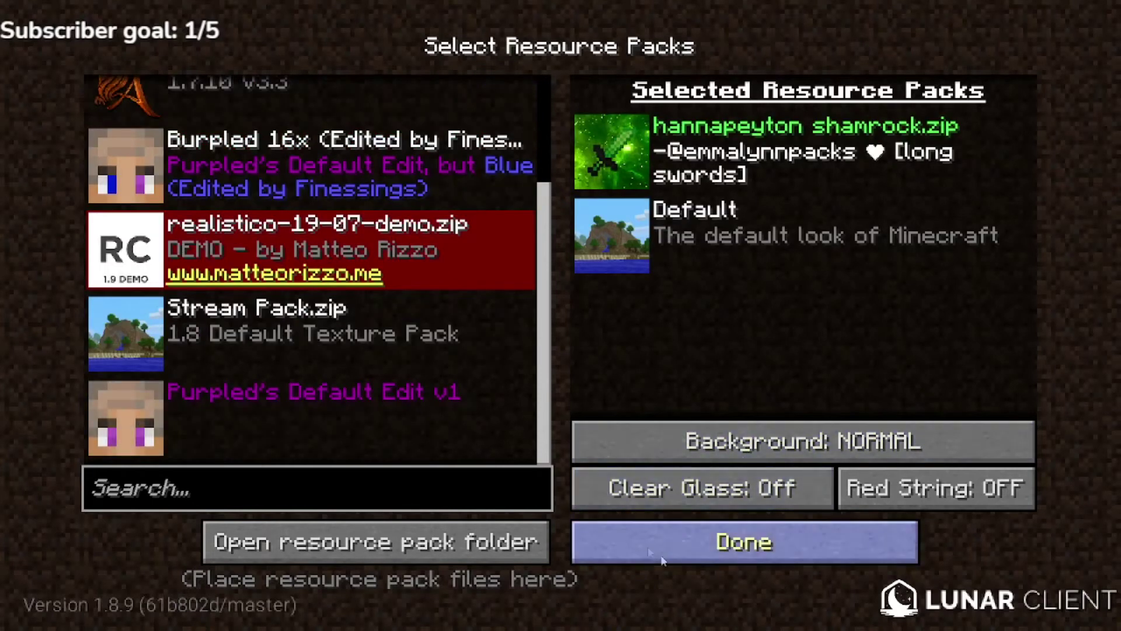
left_click(621, 533)
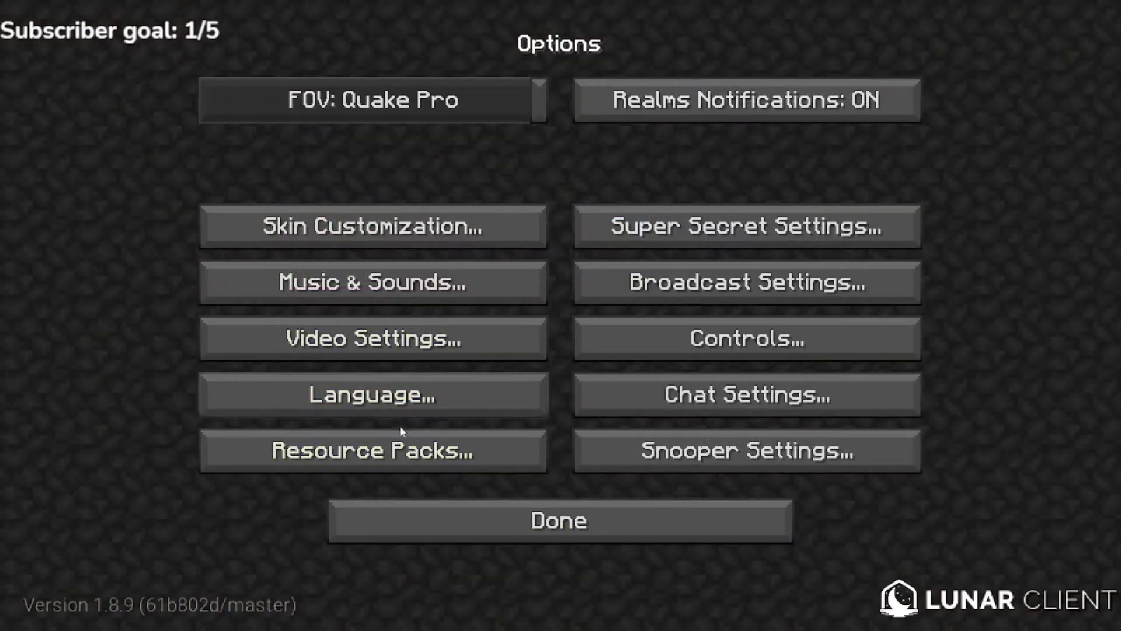
- Select Sildurs basic shaders v1.051.zip under Video Settings > Shaders, then exit with Done
left_click(377, 354)
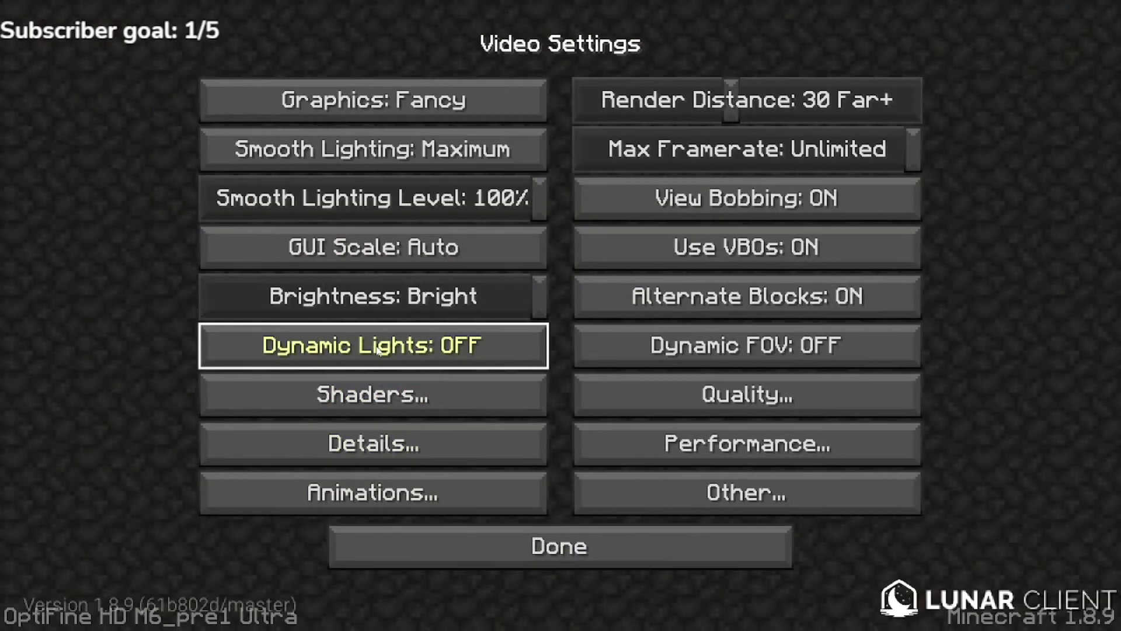
left_click(418, 396)
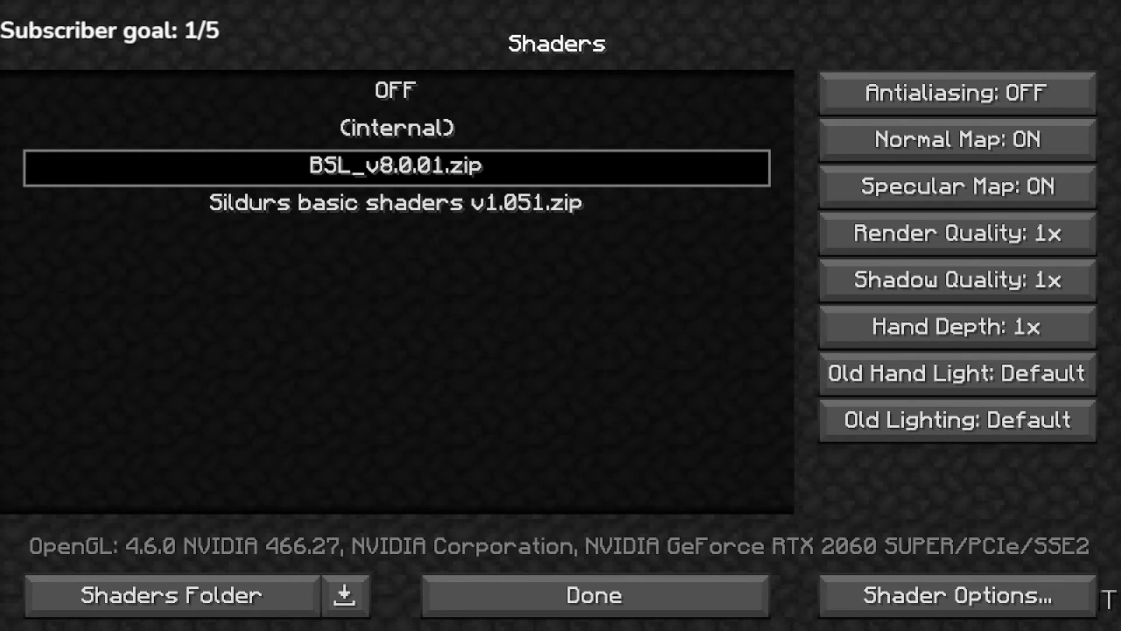
left_click(491, 202)
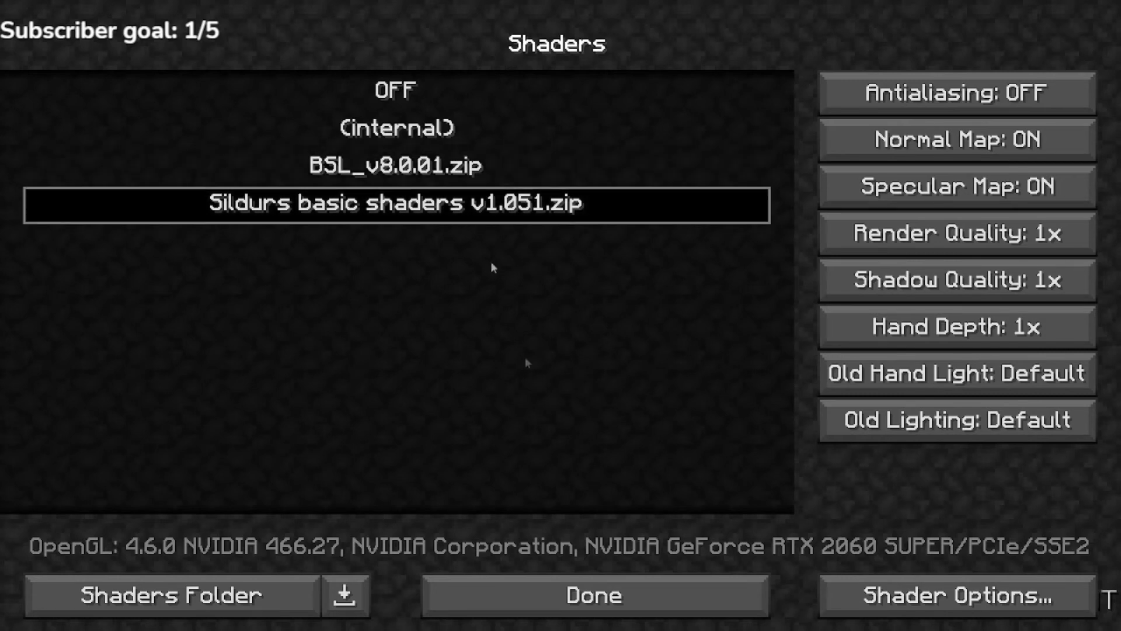
left_click(595, 596)
left_click(544, 538)
- Return to the main menu and connect to Hypixel from the multiplayer server list
left_click(543, 524)
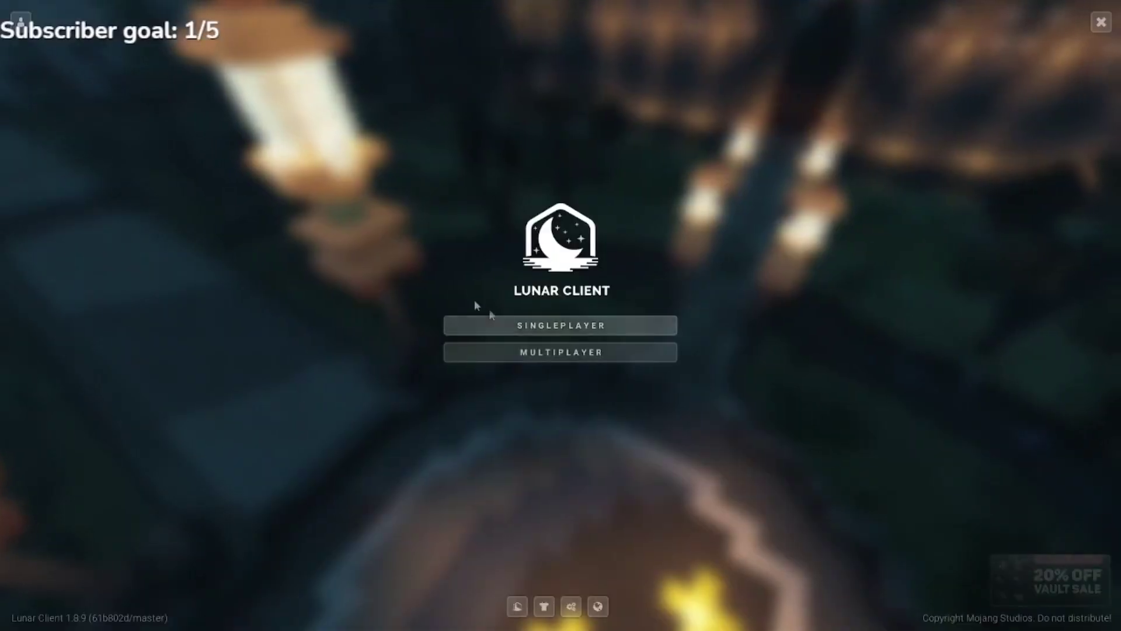
left_click(564, 353)
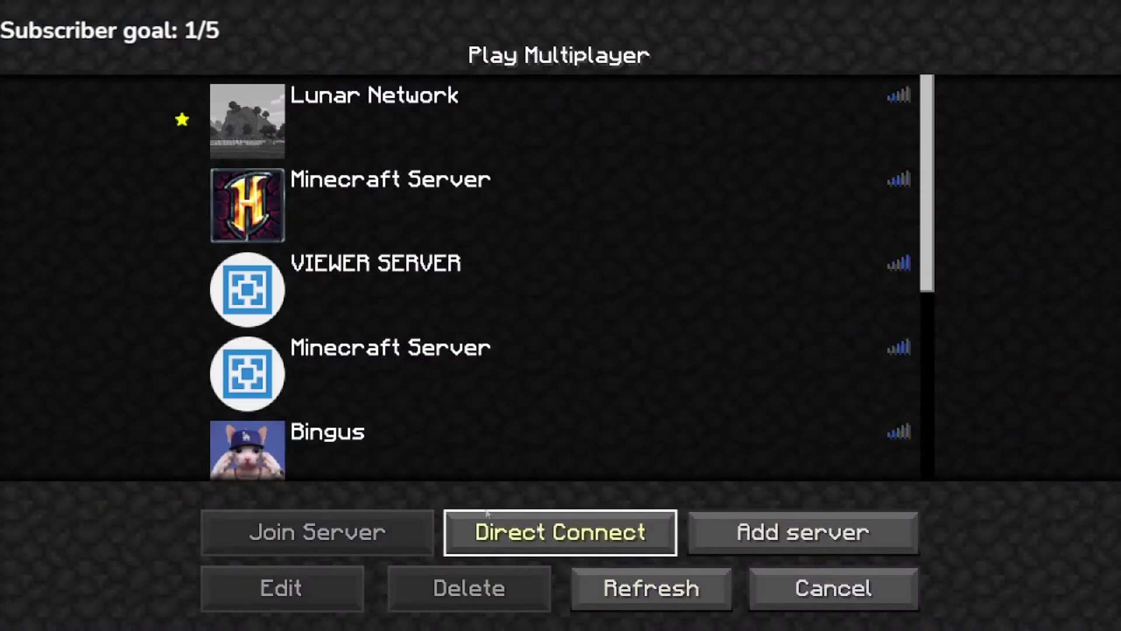
left_click(264, 207)
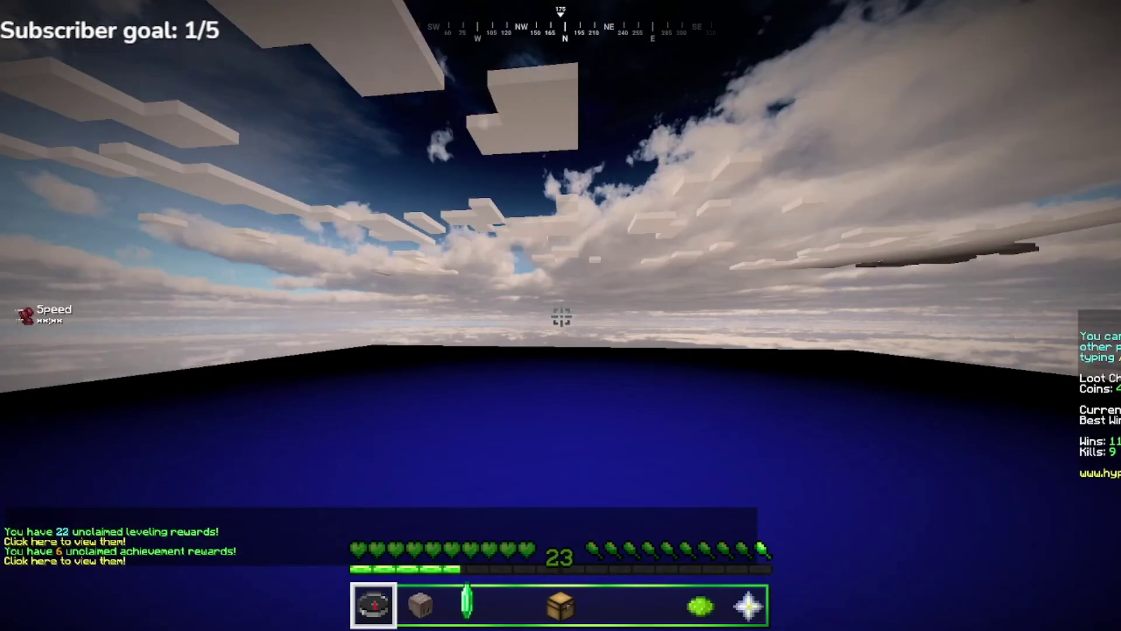
- Check the My Profile and Duels Shop hotbar items, then view the character front-on
key("2")
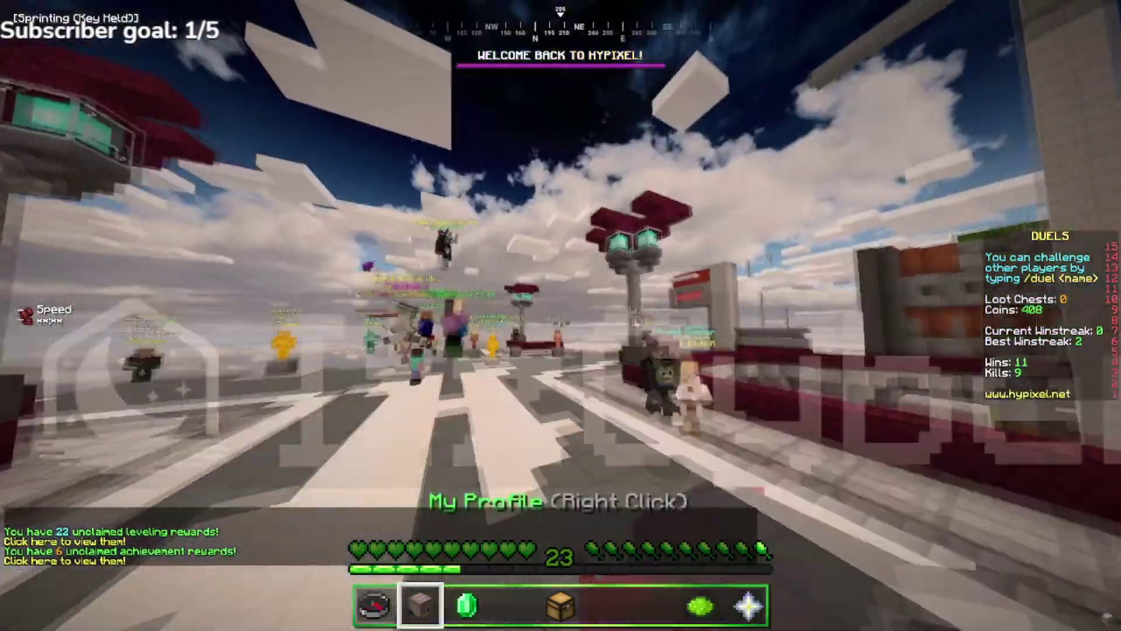
key("4")
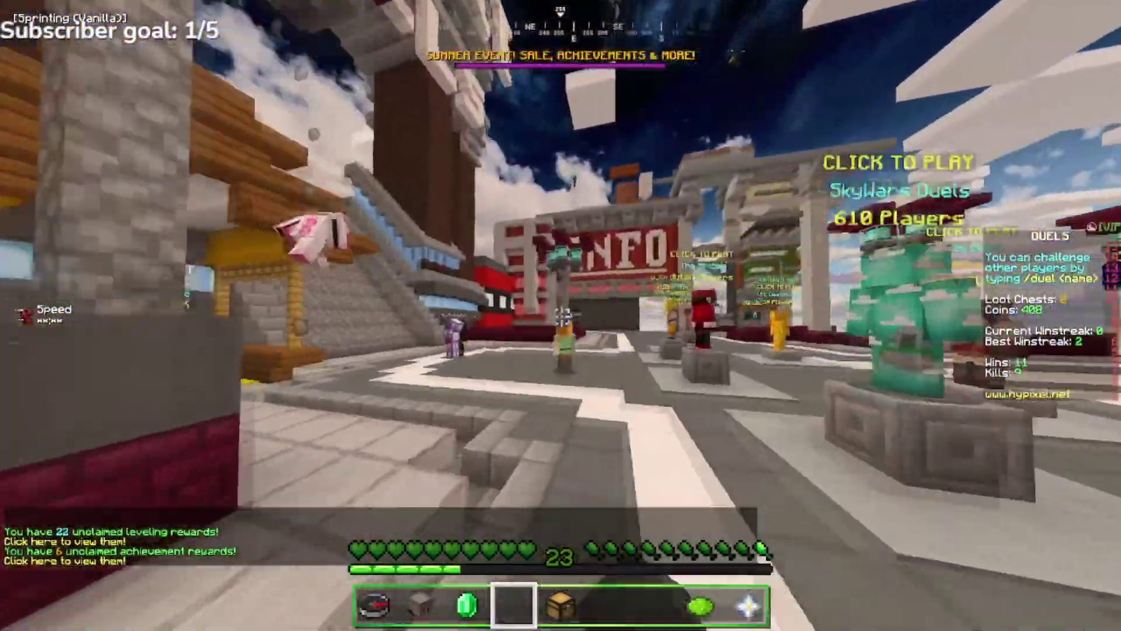
key("3")
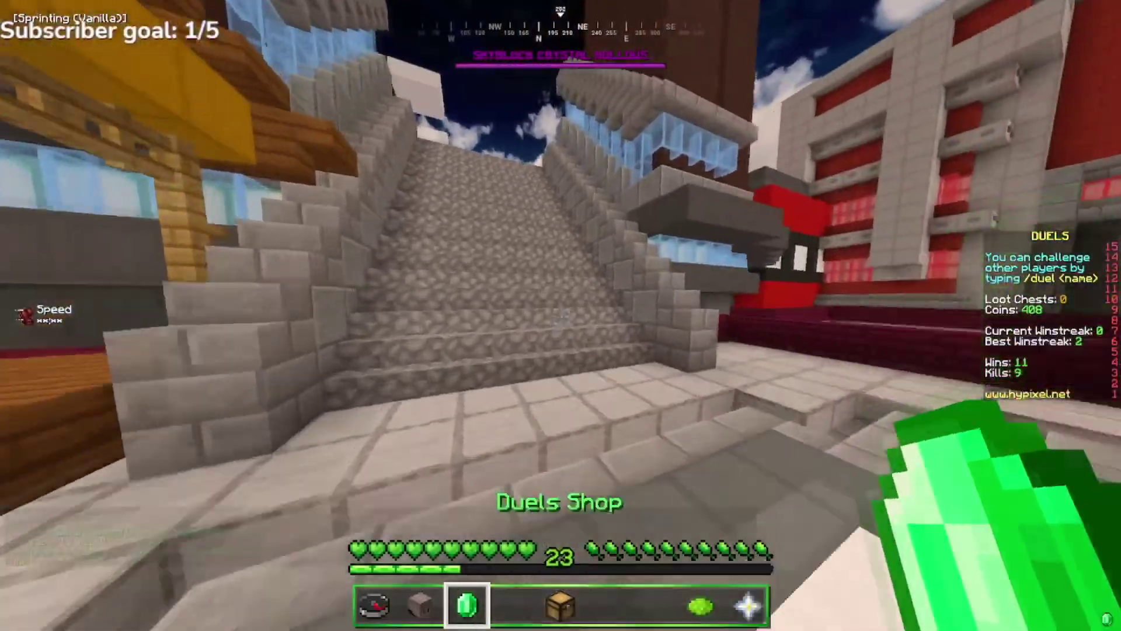
key("4")
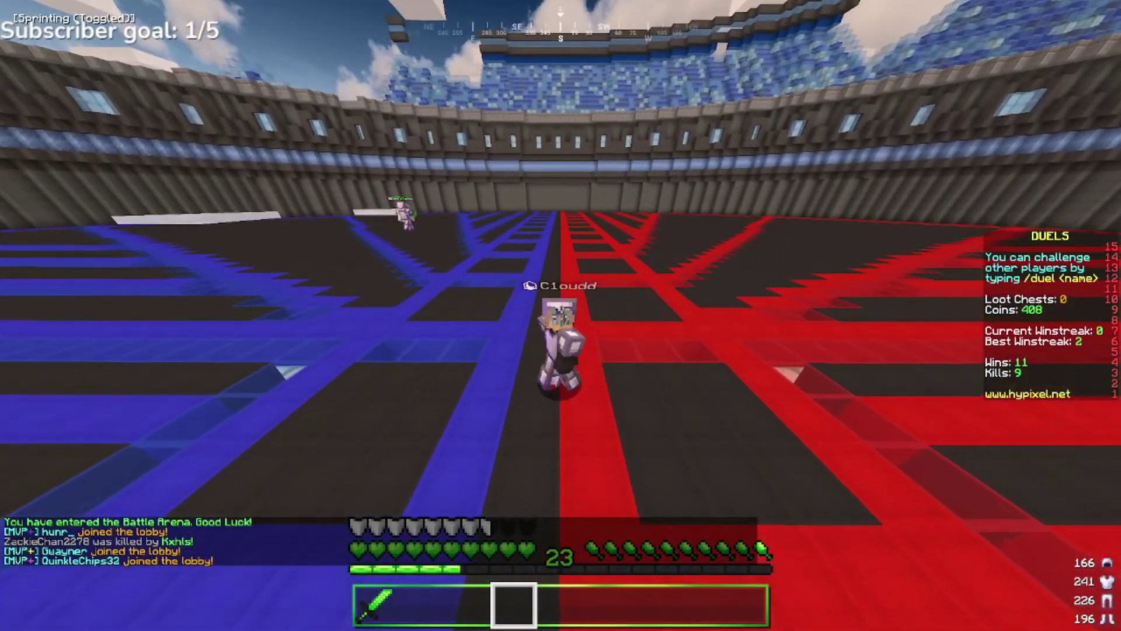
key("F5")
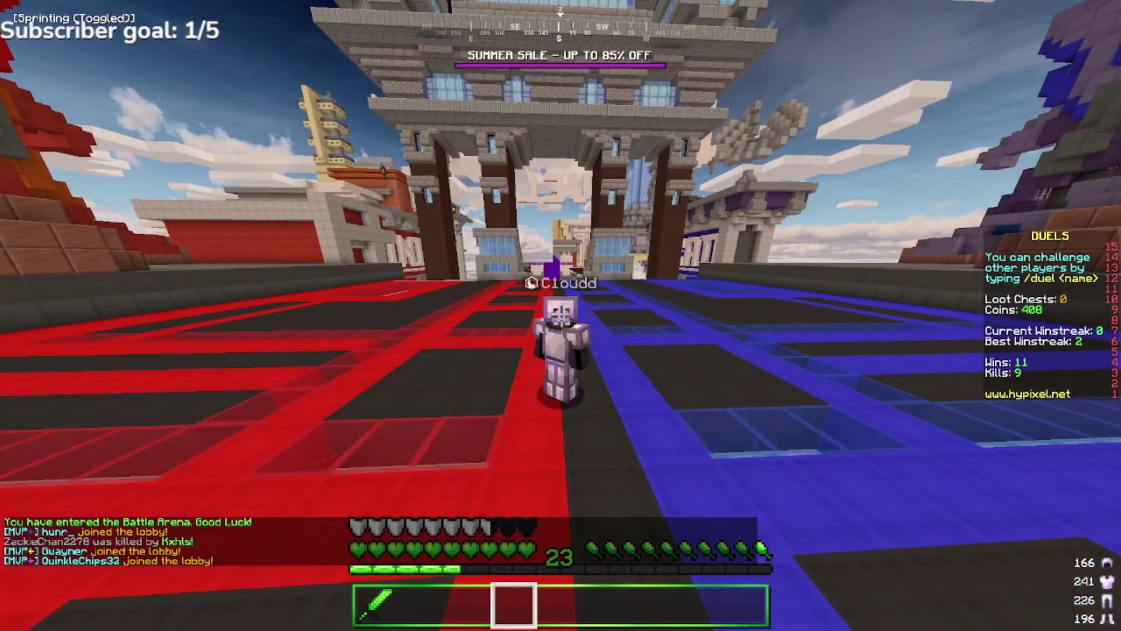